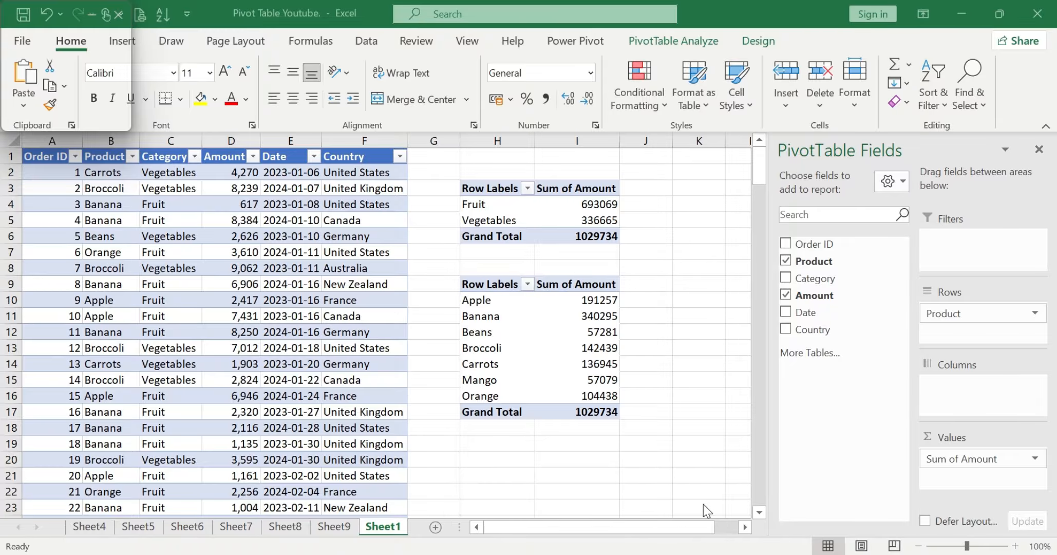
- View the X Bio.png profile image in the photo viewer and return to the Excel workbook
{"action": "mouse_move", "coordinate": [728, 552]}
{"action": "left_click", "coordinate": [728, 524]}
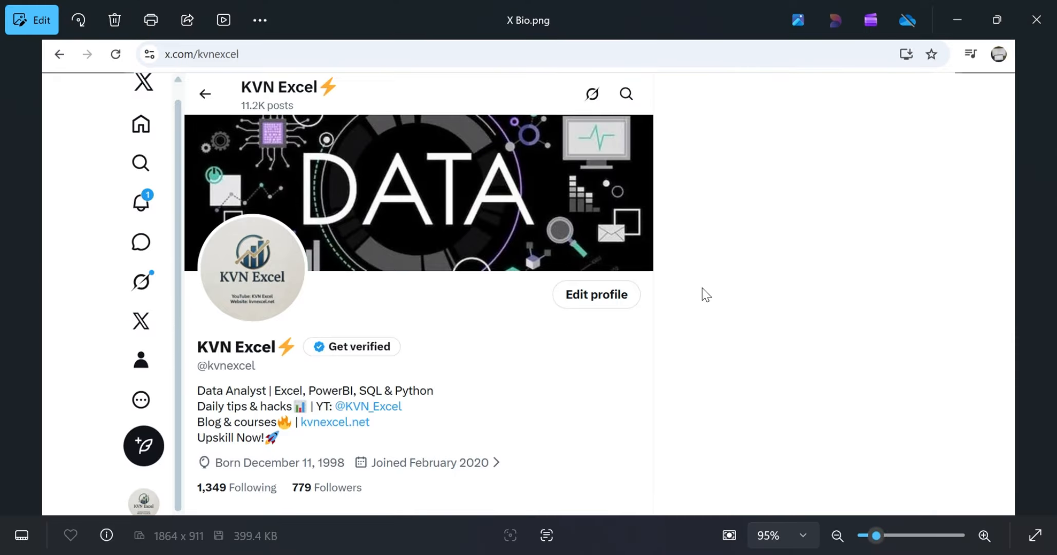
{"action": "left_click", "coordinate": [957, 20]}
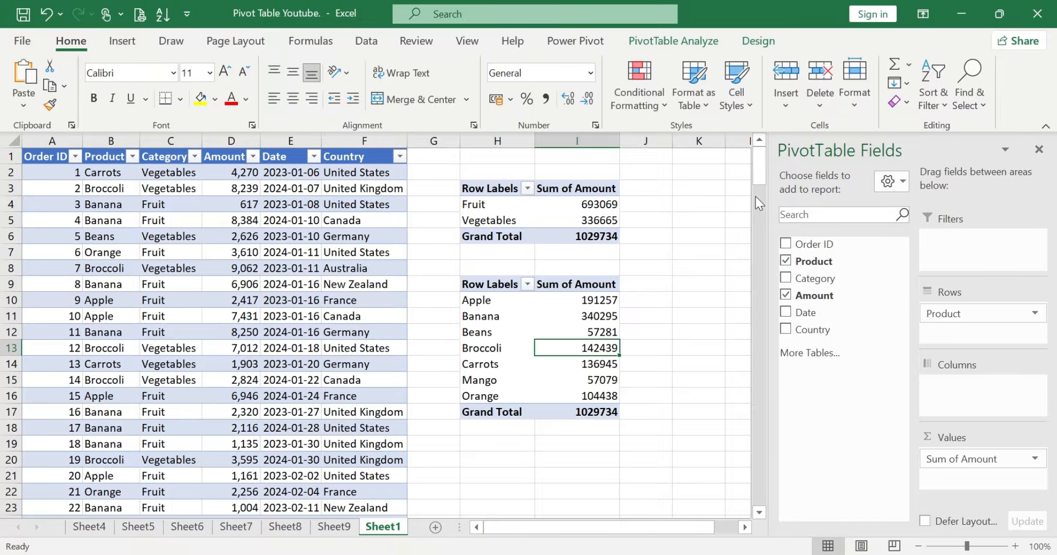
- Close the PivotTable field list and deselect the pivot table
{"action": "left_click", "coordinate": [1039, 149]}
{"action": "left_click", "coordinate": [711, 270]}
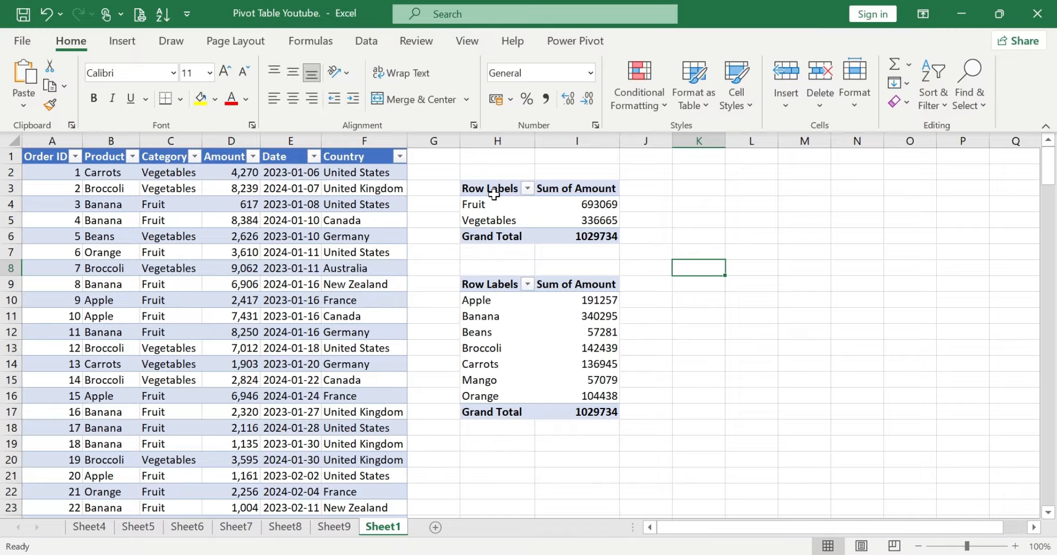
- Examine the row labels and amounts in the category pivot table and the product pivot table
{"action": "left_click_drag", "start_coordinate": [490, 191], "coordinate": [577, 235]}
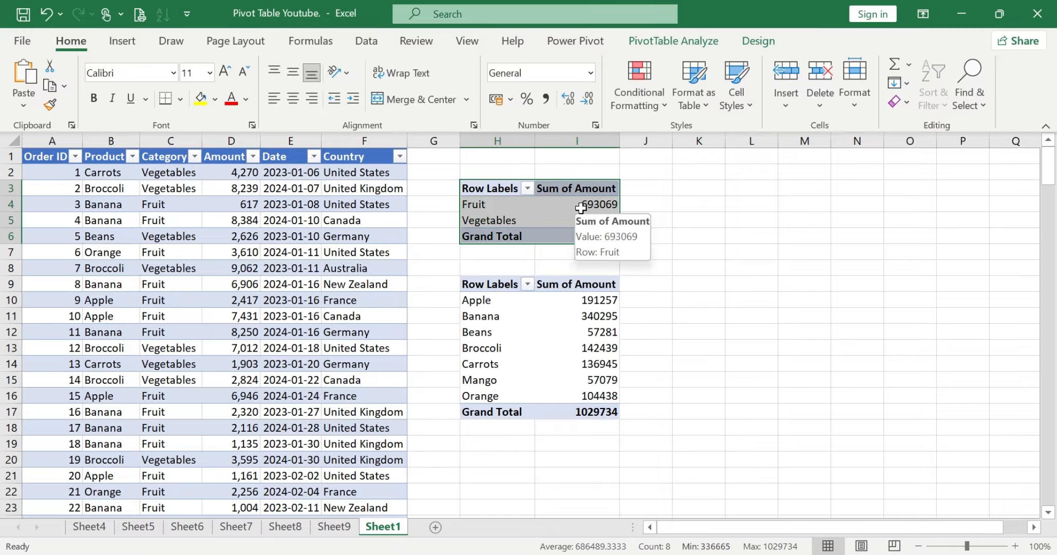
{"action": "left_click", "coordinate": [491, 206]}
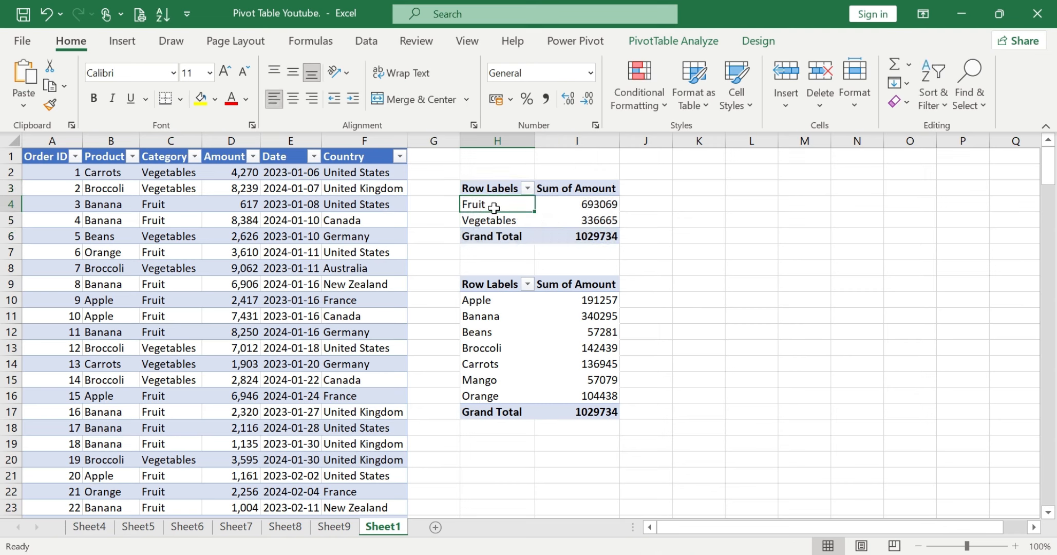
{"action": "left_click", "coordinate": [506, 222]}
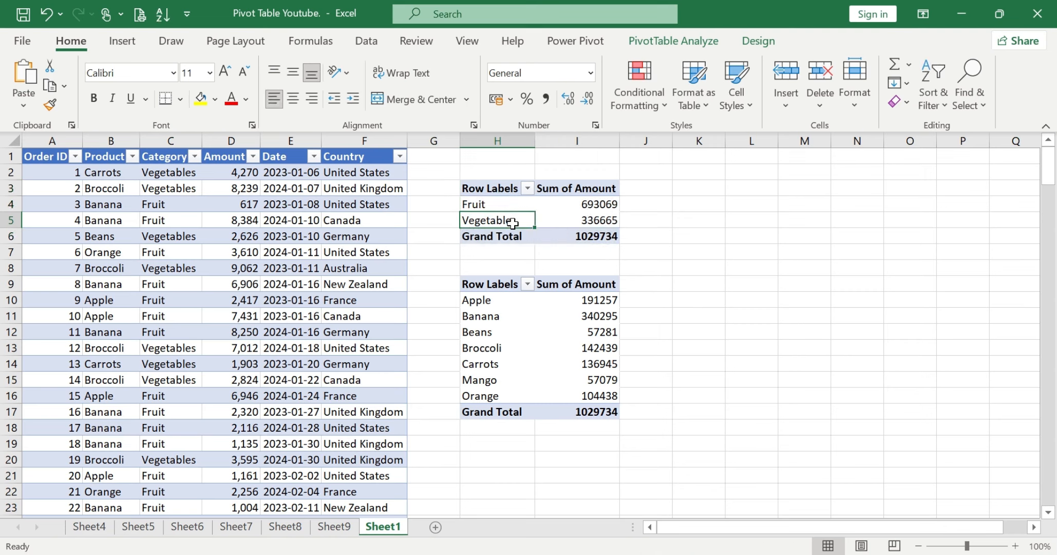
{"action": "left_click", "coordinate": [501, 322]}
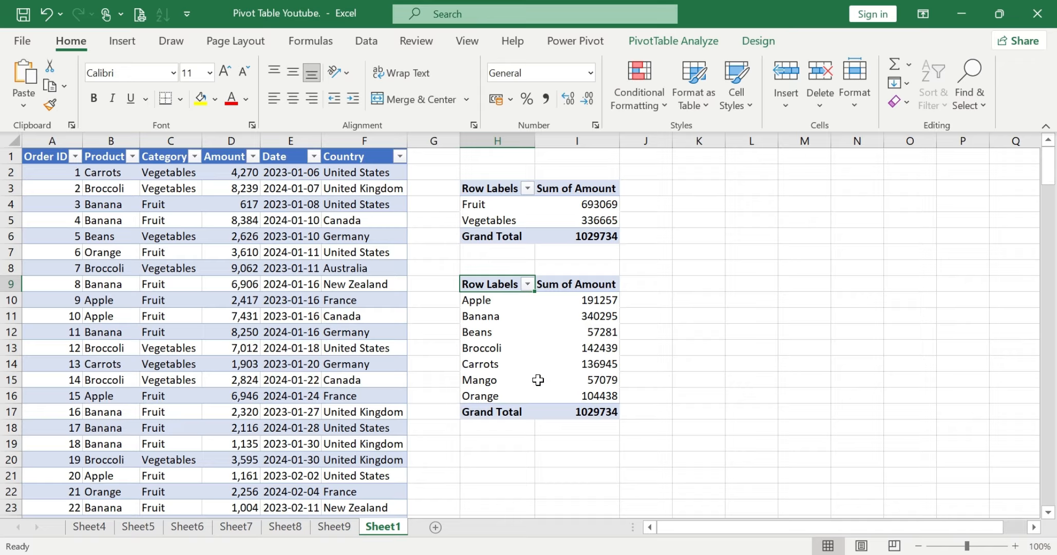
{"action": "left_click", "coordinate": [510, 336]}
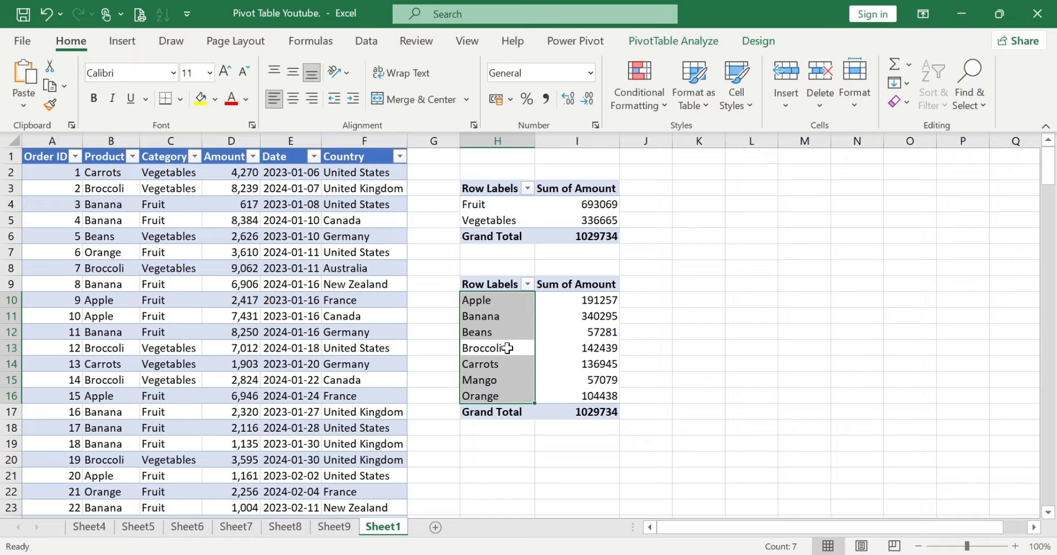
{"action": "left_click", "coordinate": [506, 348]}
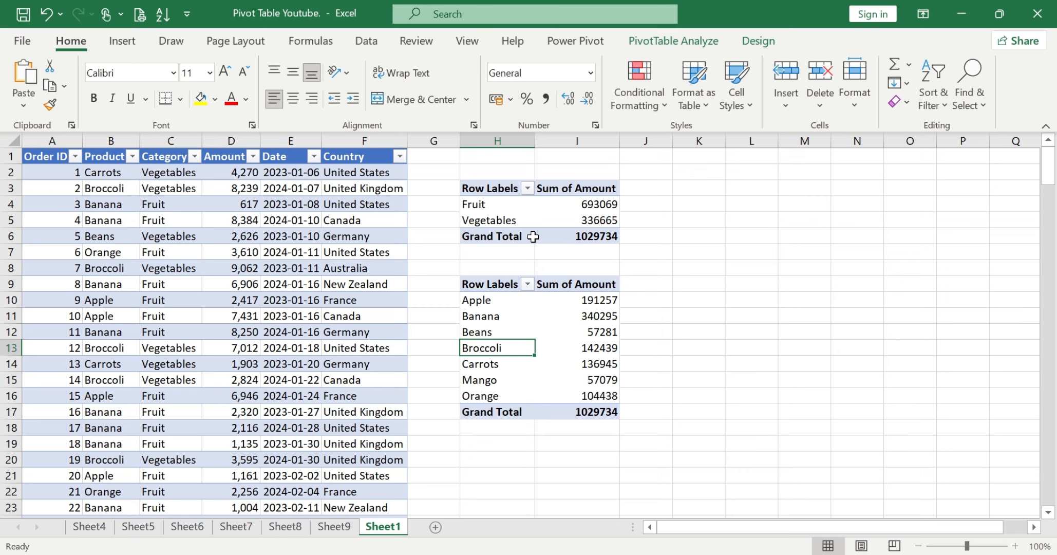
{"action": "left_click", "coordinate": [680, 273]}
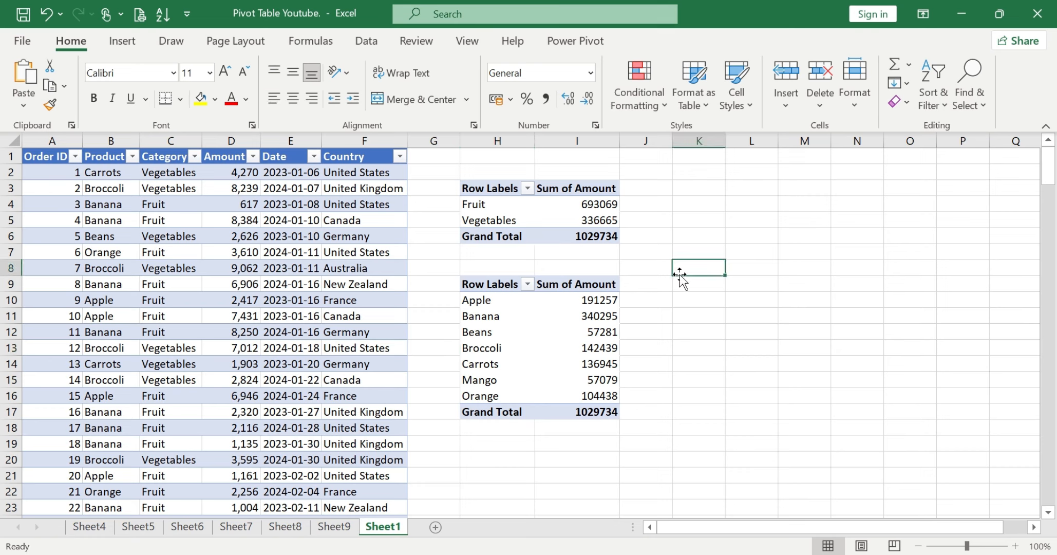
- Check the PivotTable names of the category pivot table and the product pivot table
{"action": "left_click", "coordinate": [577, 208]}
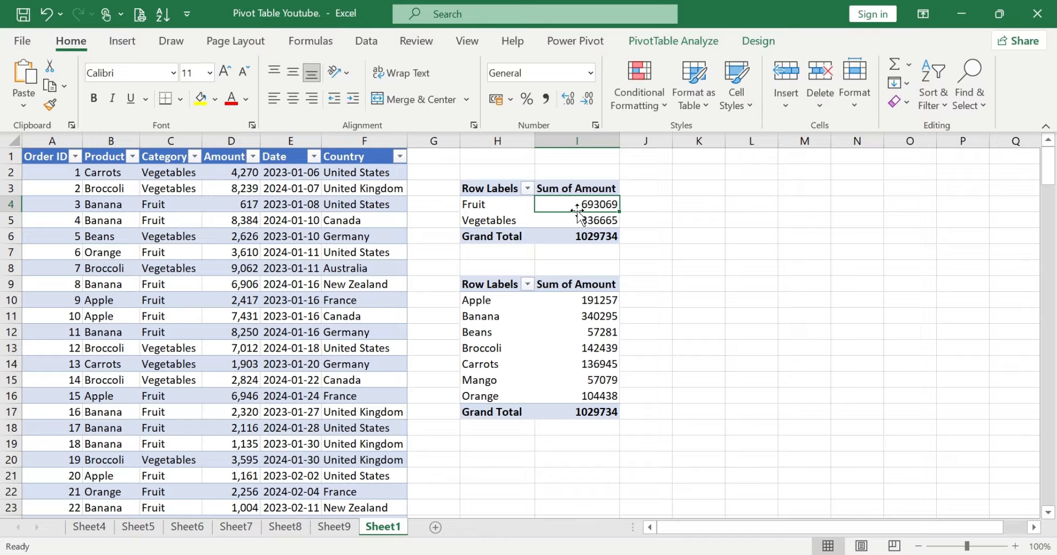
{"action": "left_click", "coordinate": [686, 42]}
{"action": "left_click", "coordinate": [26, 98]}
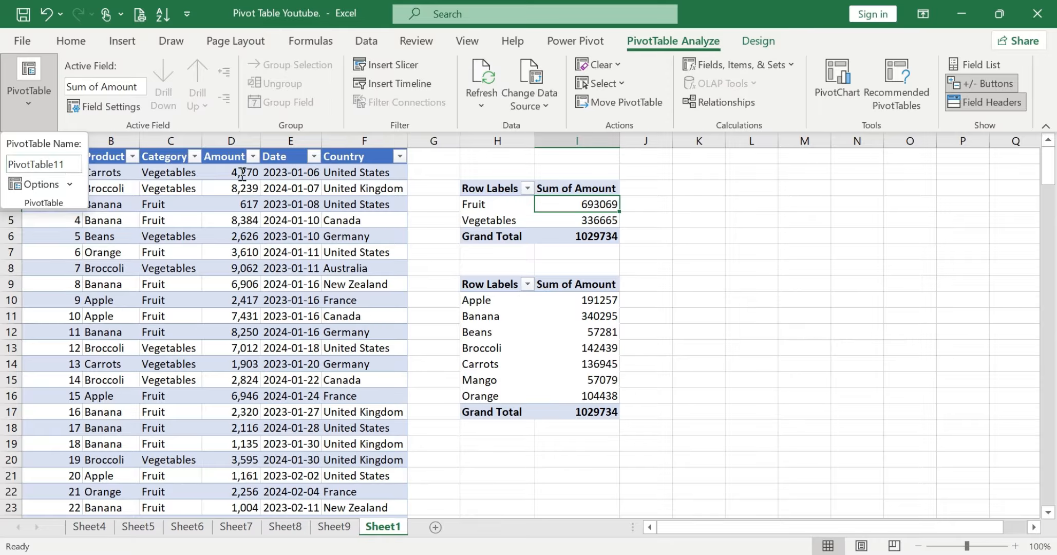
{"action": "left_click", "coordinate": [559, 325]}
{"action": "left_click", "coordinate": [559, 322]}
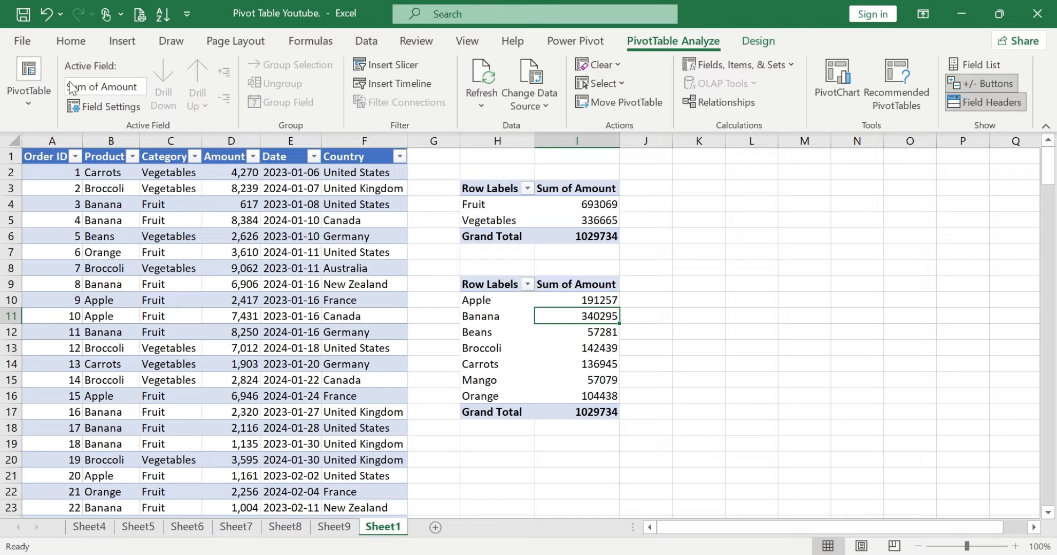
{"action": "left_click", "coordinate": [29, 105]}
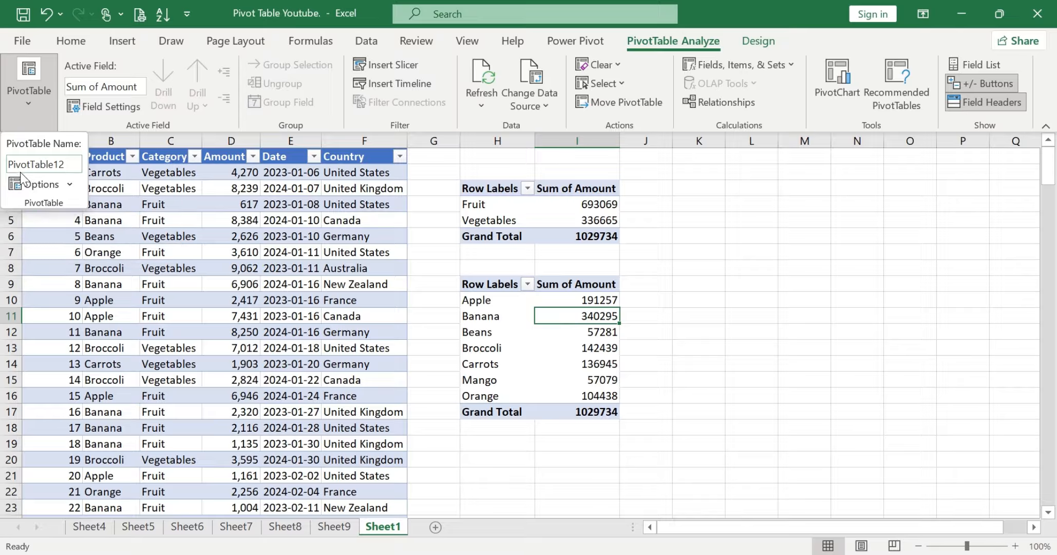
{"action": "left_click", "coordinate": [49, 163]}
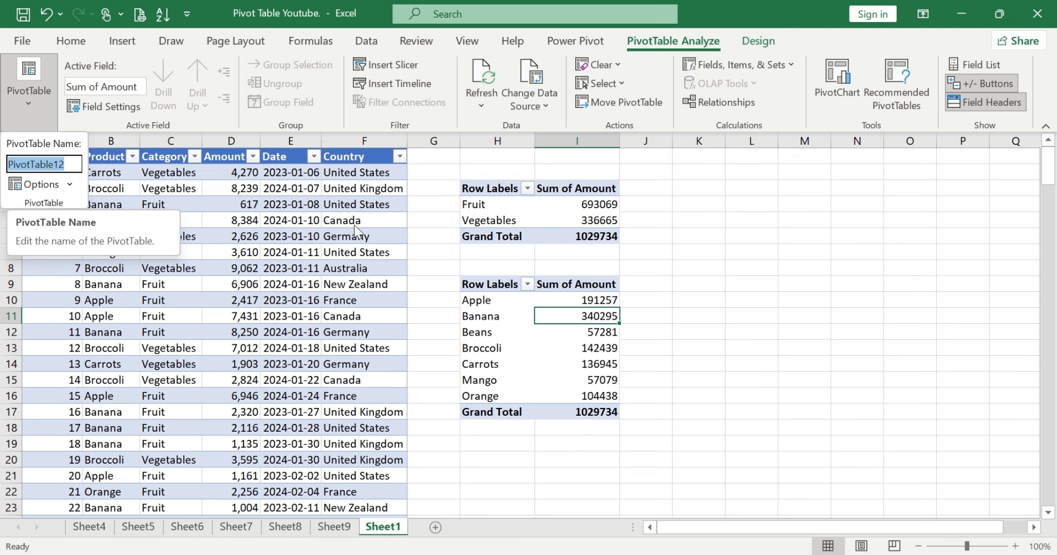
{"action": "left_click", "coordinate": [528, 242]}
- Insert a Date timeline for the category pivot table and place it in the empty cells beside the two pivot tables
{"action": "left_click", "coordinate": [565, 209]}
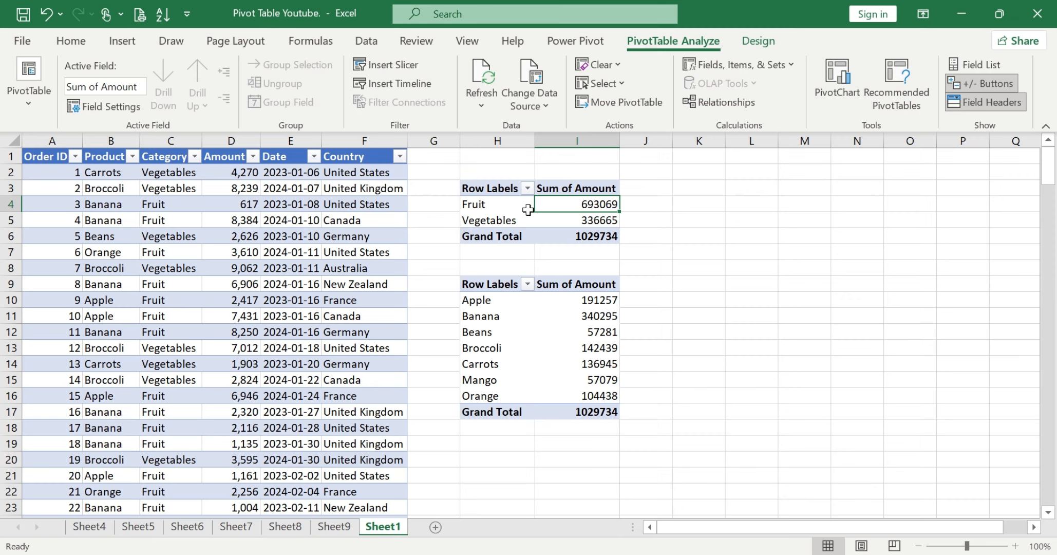
{"action": "mouse_move", "coordinate": [574, 205]}
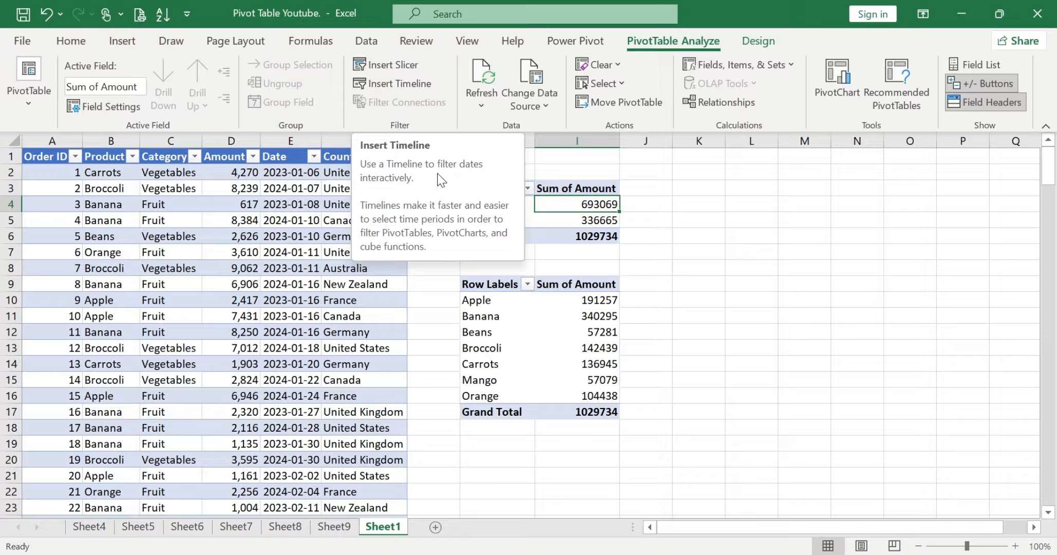
{"action": "left_click", "coordinate": [411, 87]}
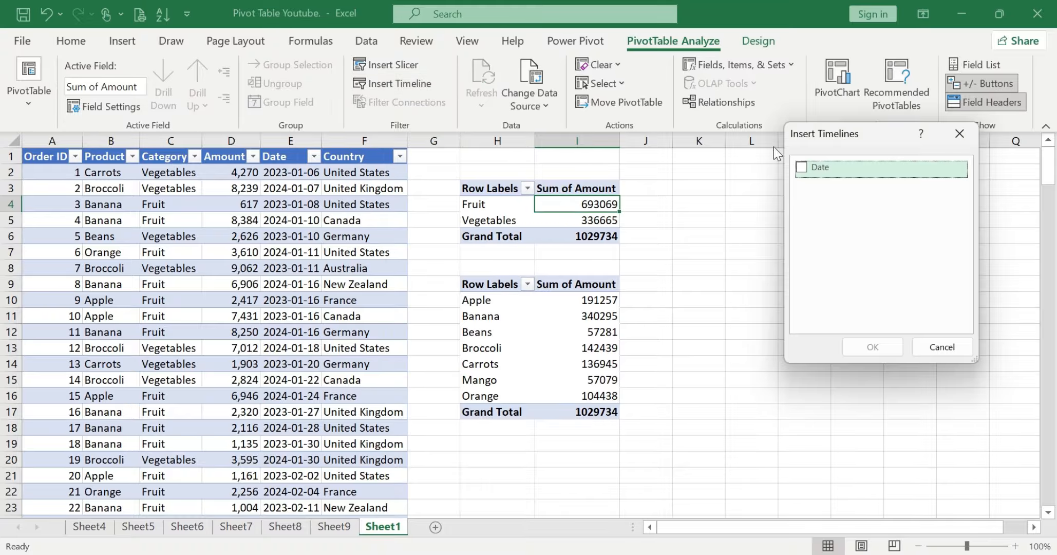
{"action": "left_click_drag", "start_coordinate": [863, 142], "coordinate": [724, 166]}
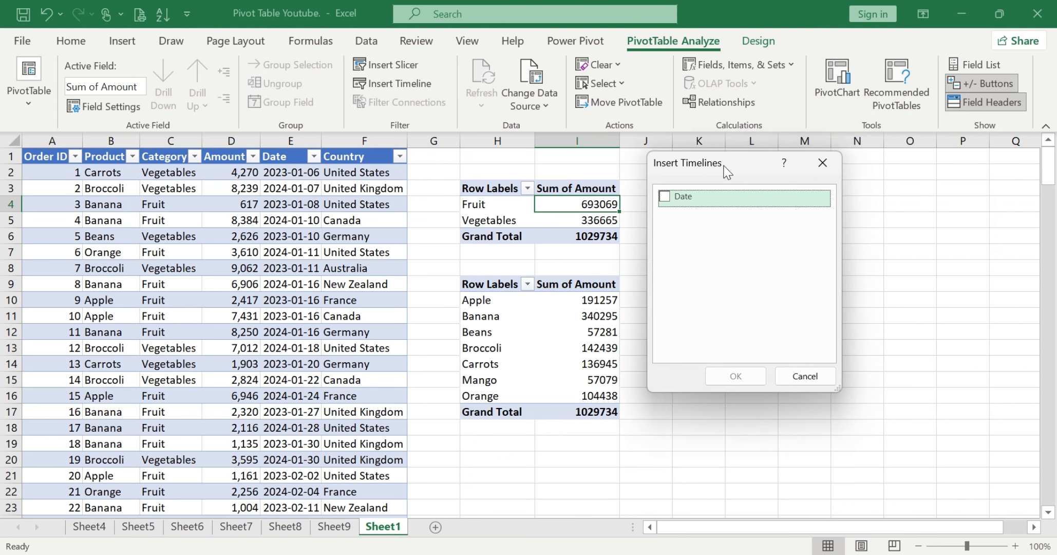
{"action": "left_click", "coordinate": [666, 197]}
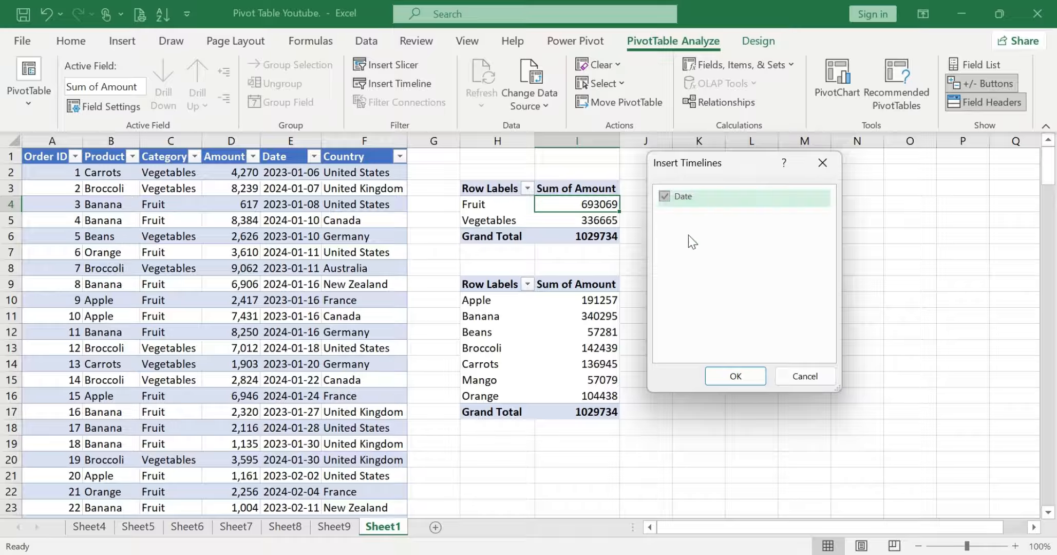
{"action": "left_click", "coordinate": [735, 376]}
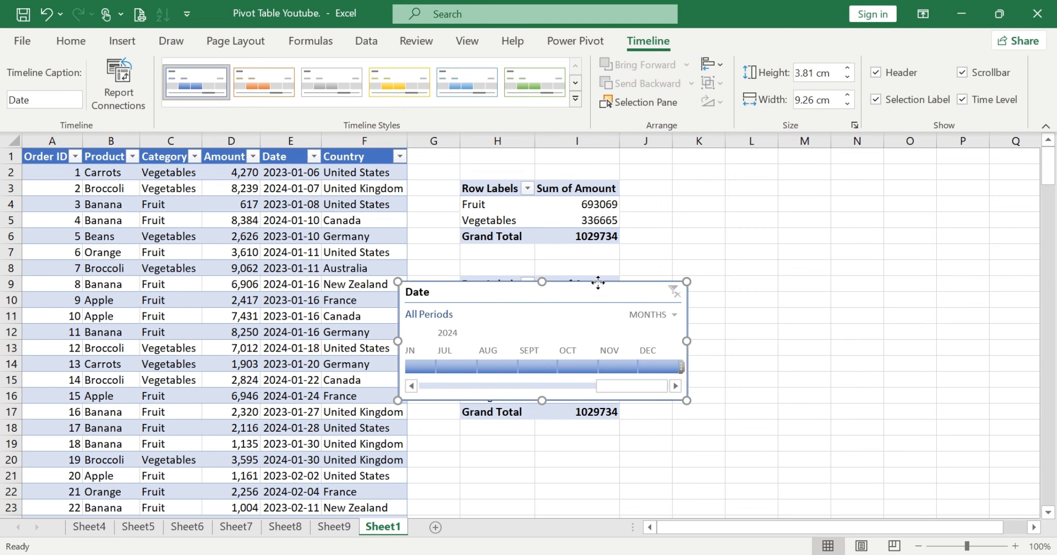
{"action": "left_click_drag", "start_coordinate": [553, 290], "coordinate": [803, 256]}
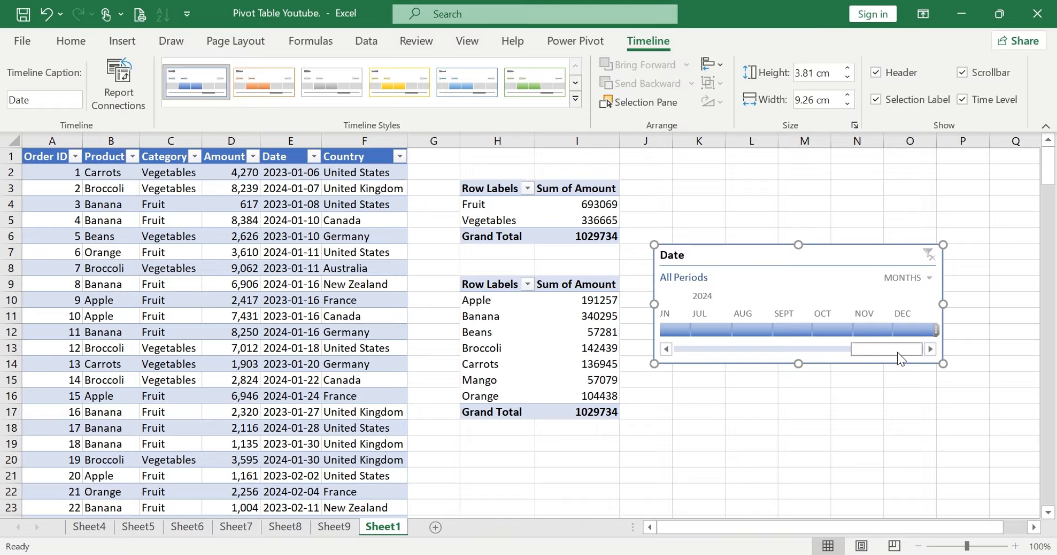
- Browse the Date timeline's months across 2023 and 2024
{"action": "left_click", "coordinate": [667, 349]}
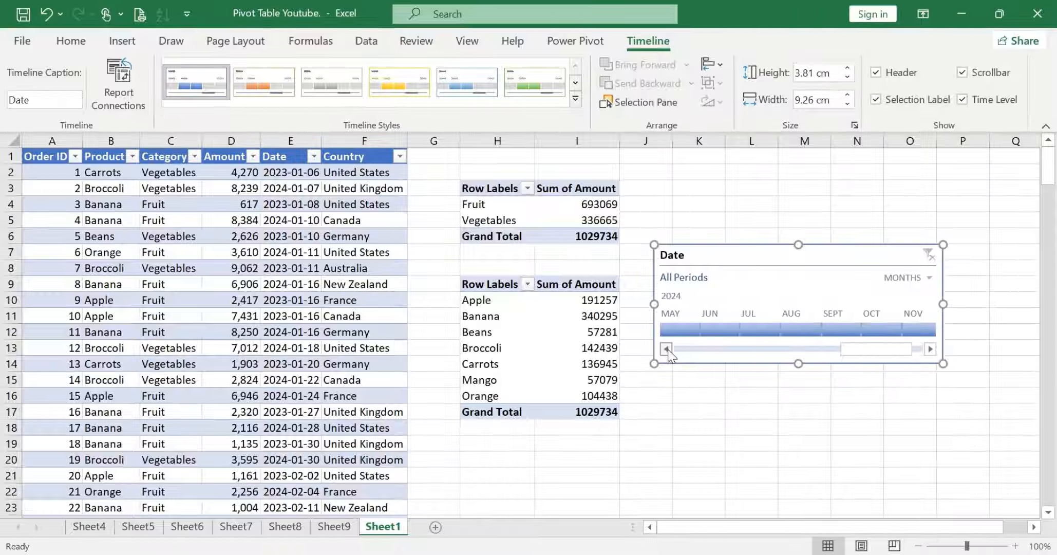
{"action": "left_click", "coordinate": [930, 350]}
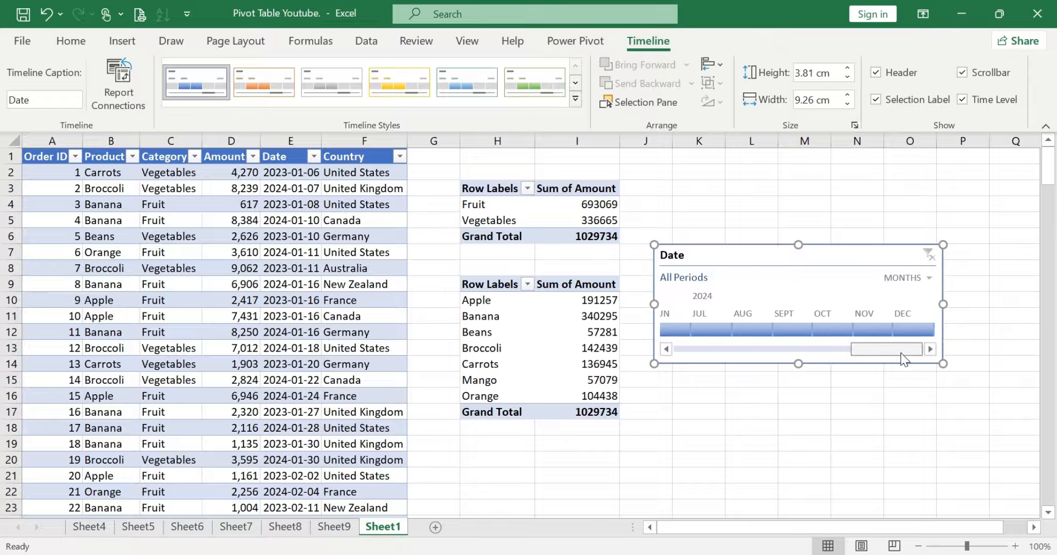
{"action": "mouse_move", "coordinate": [879, 354]}
{"action": "left_mouse_down"}
{"action": "mouse_move", "coordinate": [698, 354]}
{"action": "mouse_move", "coordinate": [883, 351]}
{"action": "left_mouse_up"}
{"action": "left_click_drag", "start_coordinate": [812, 350], "coordinate": [704, 353]}
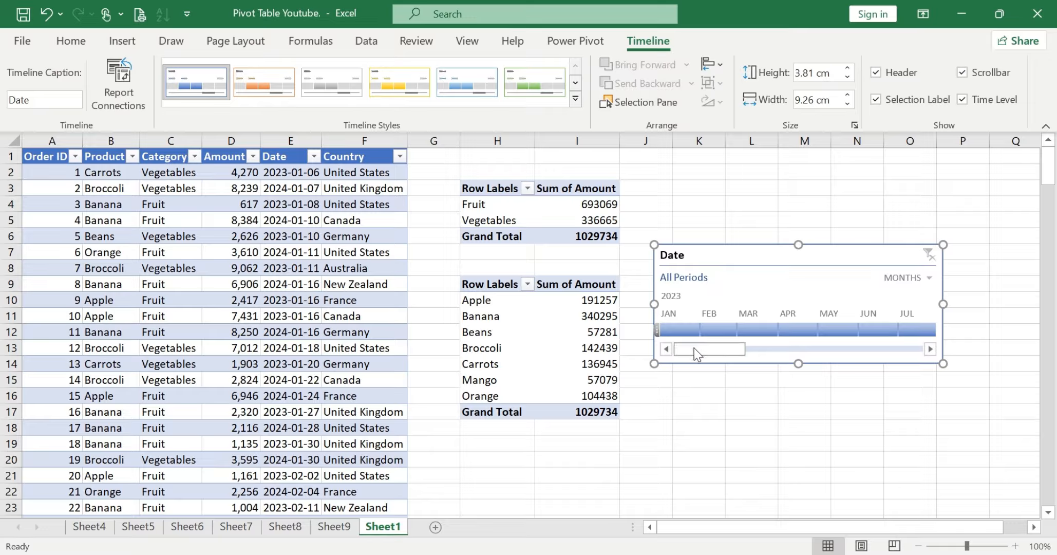
{"action": "left_click_drag", "start_coordinate": [724, 348], "coordinate": [777, 348]}
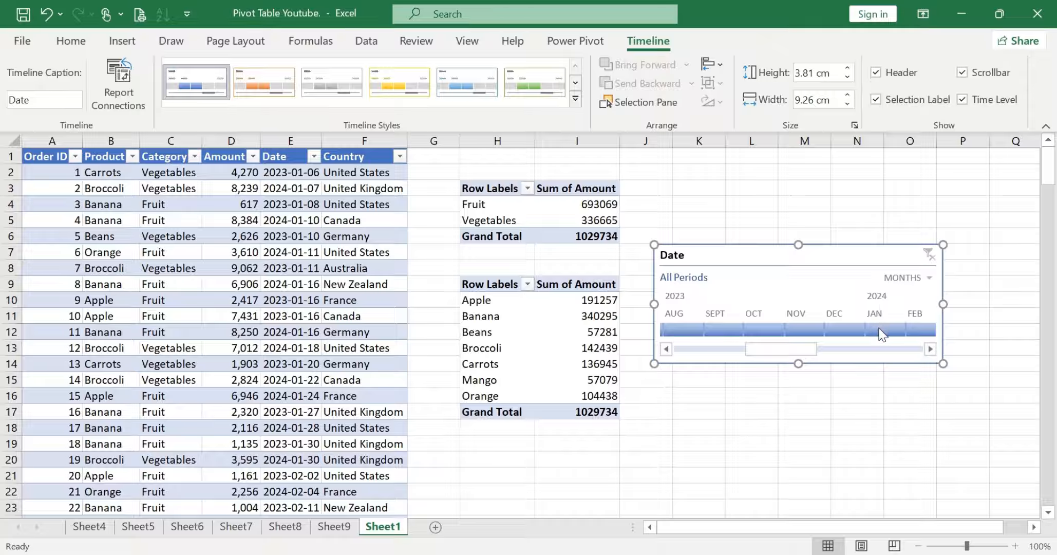
{"action": "left_click_drag", "start_coordinate": [804, 348], "coordinate": [888, 345]}
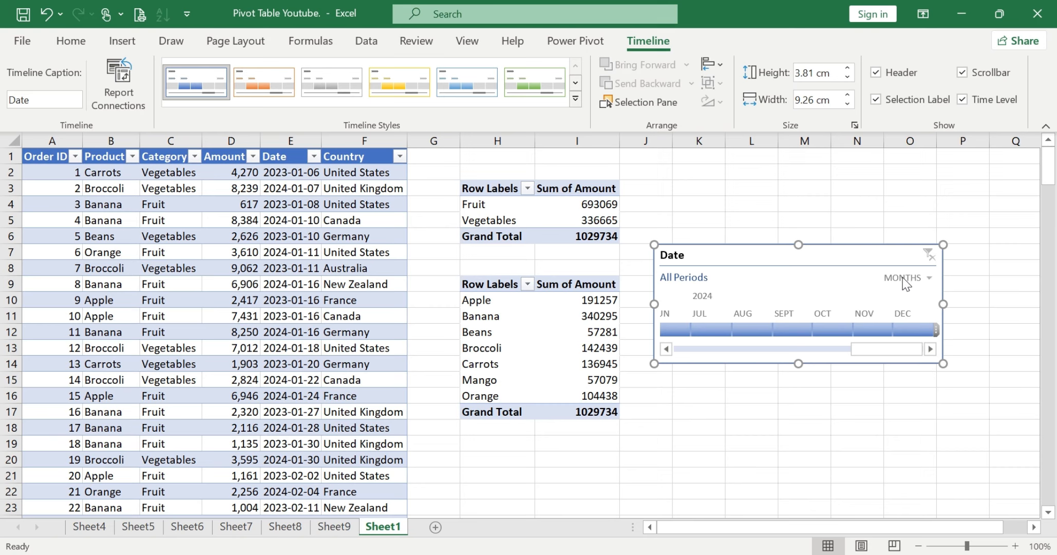
- Try the years and quarters time levels on the Date timeline and return it to months
{"action": "left_click", "coordinate": [929, 277]}
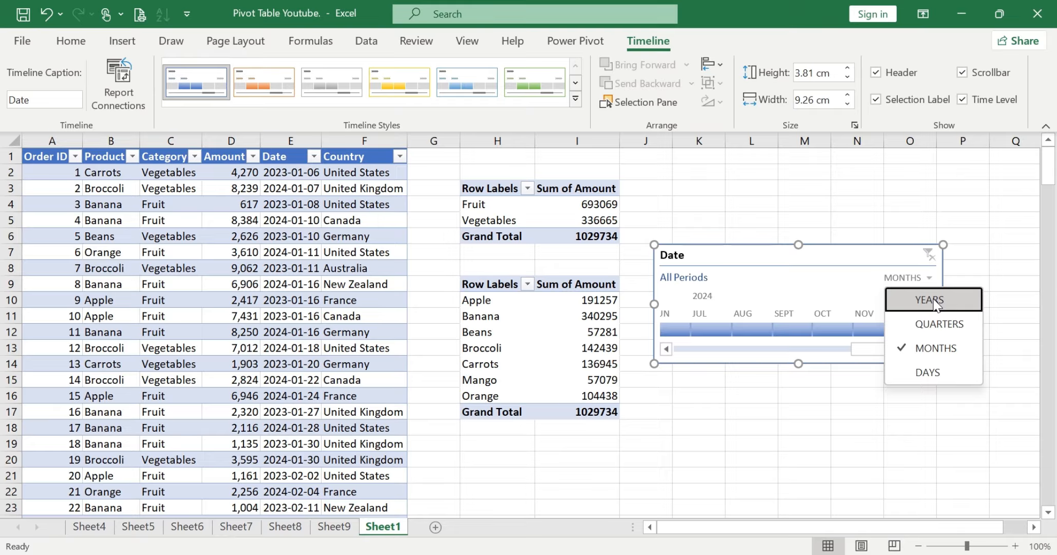
{"action": "left_click", "coordinate": [931, 300]}
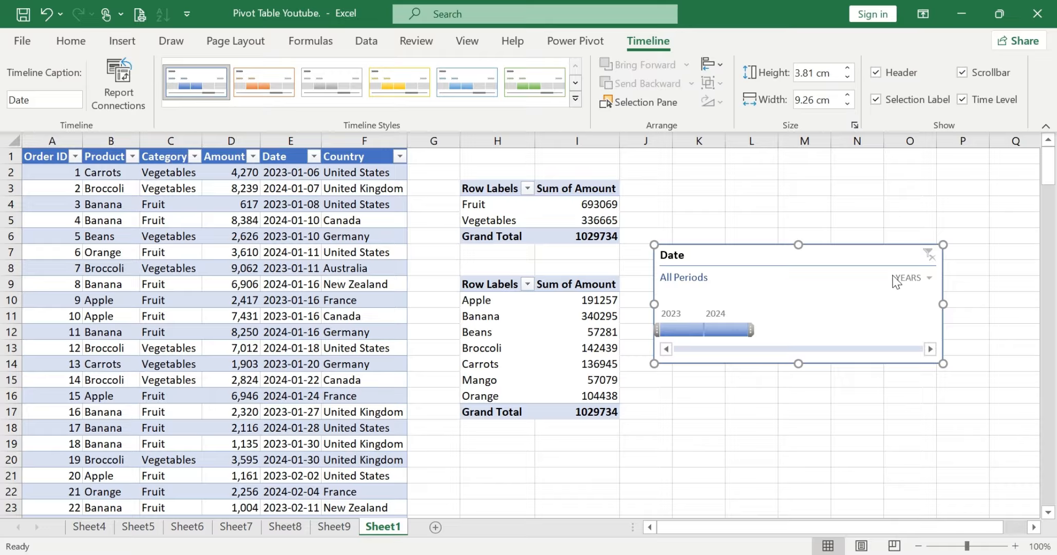
{"action": "left_click", "coordinate": [929, 278]}
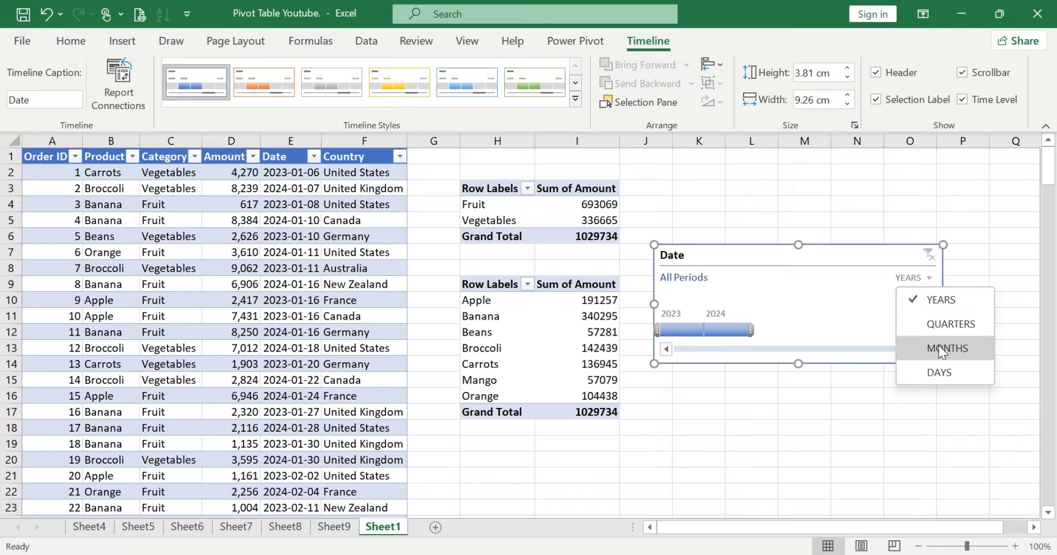
{"action": "left_click", "coordinate": [958, 324]}
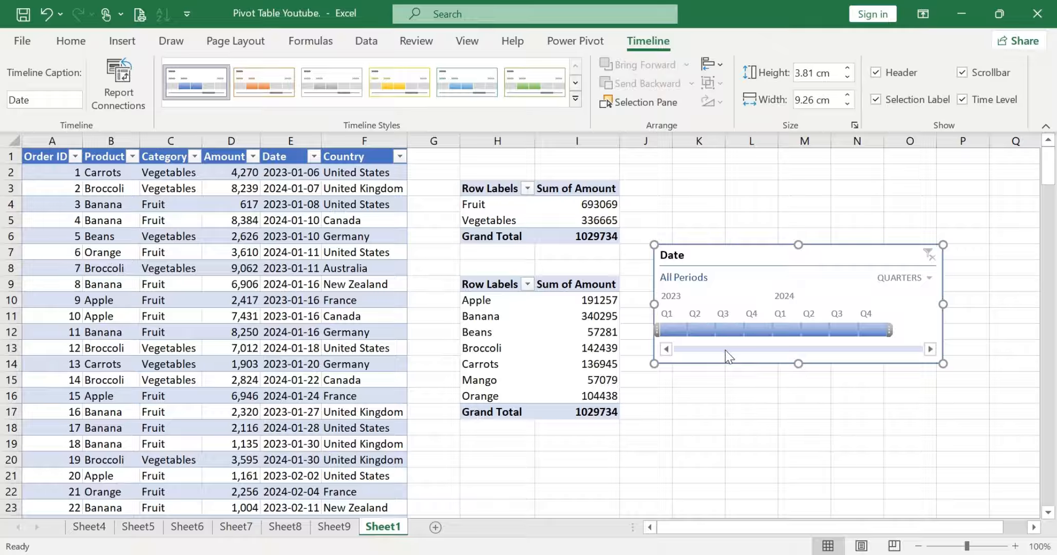
{"action": "left_click", "coordinate": [930, 280]}
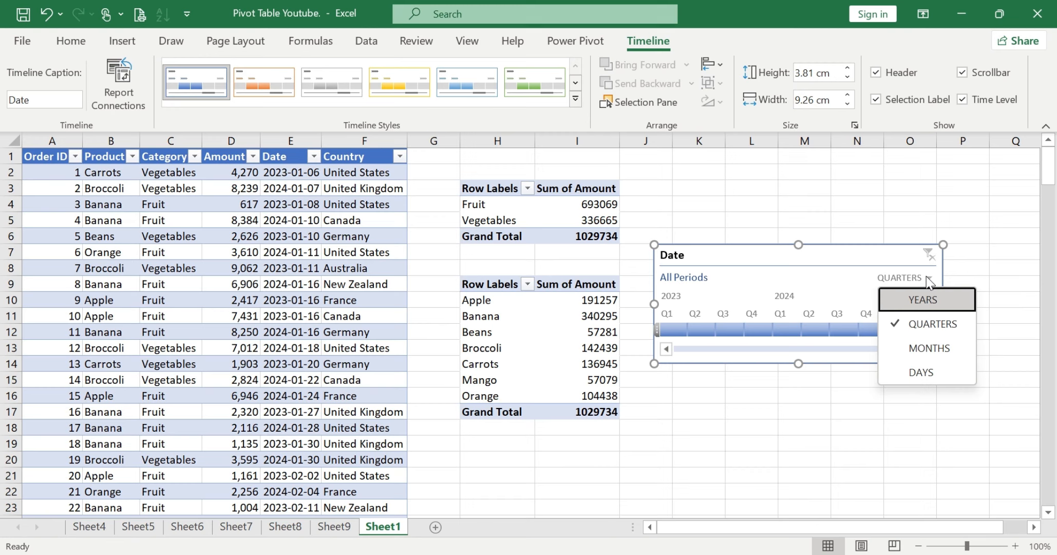
{"action": "left_click", "coordinate": [926, 350]}
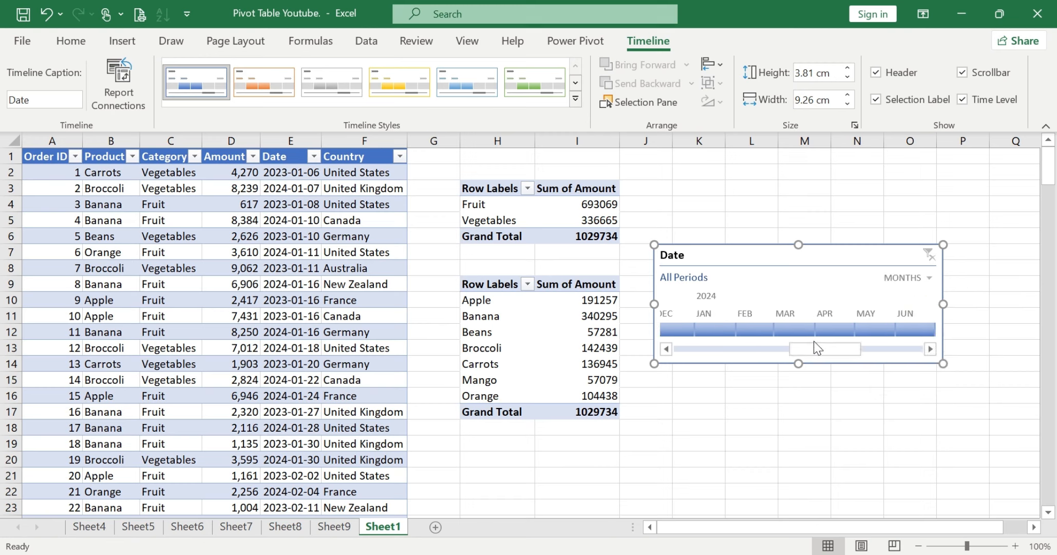
{"action": "left_click_drag", "start_coordinate": [816, 355], "coordinate": [705, 361]}
{"action": "mouse_move", "coordinate": [584, 207]}
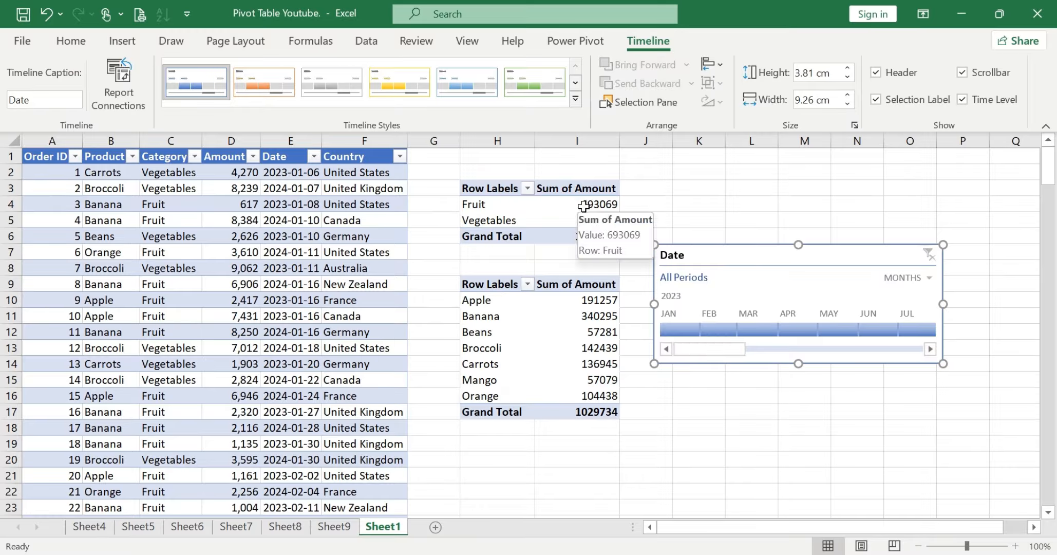
{"action": "mouse_move", "coordinate": [494, 204]}
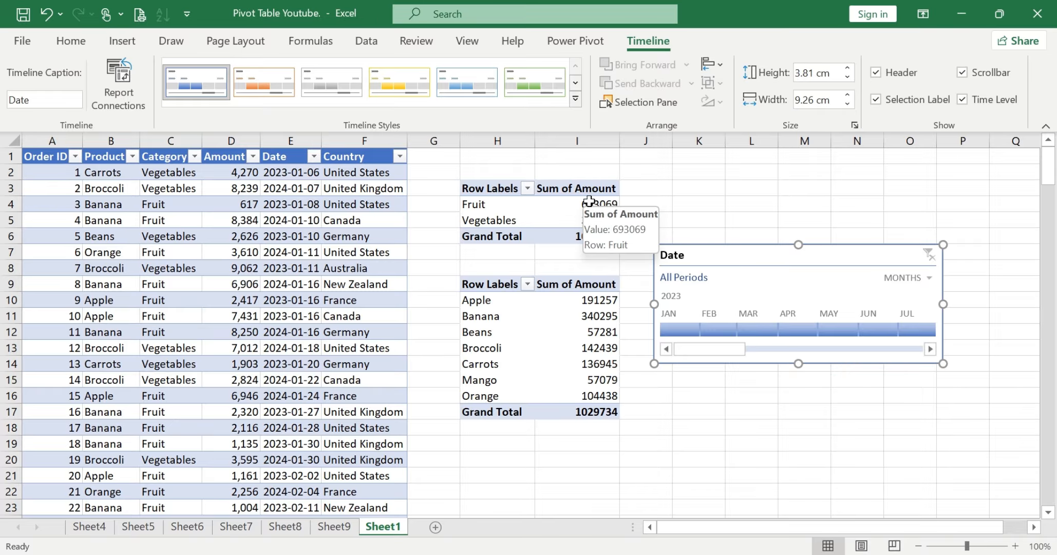
- Filter the category pivot table with the Date timeline by single months of 2023: January, February, March and July
{"action": "left_click", "coordinate": [684, 326]}
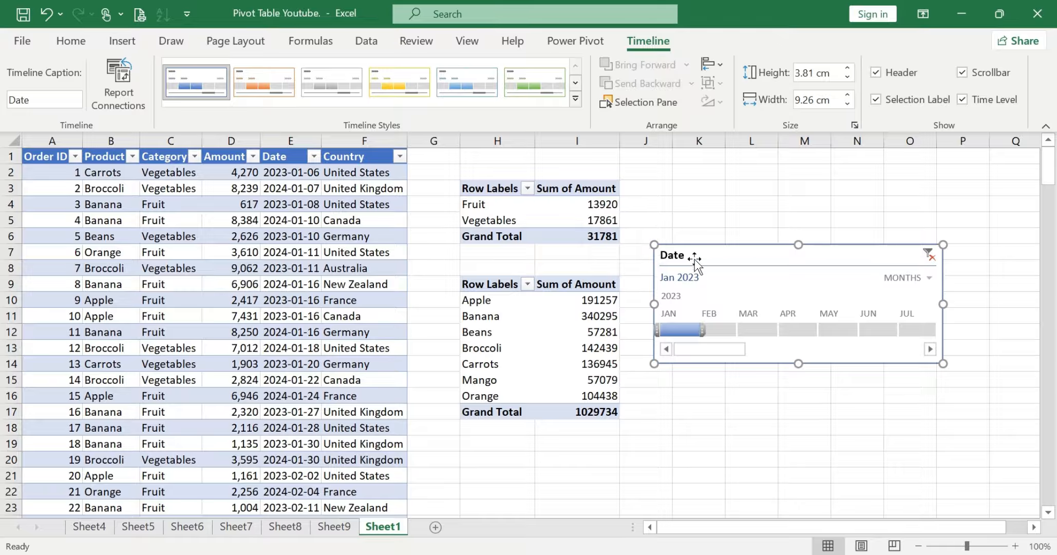
{"action": "left_click", "coordinate": [718, 328]}
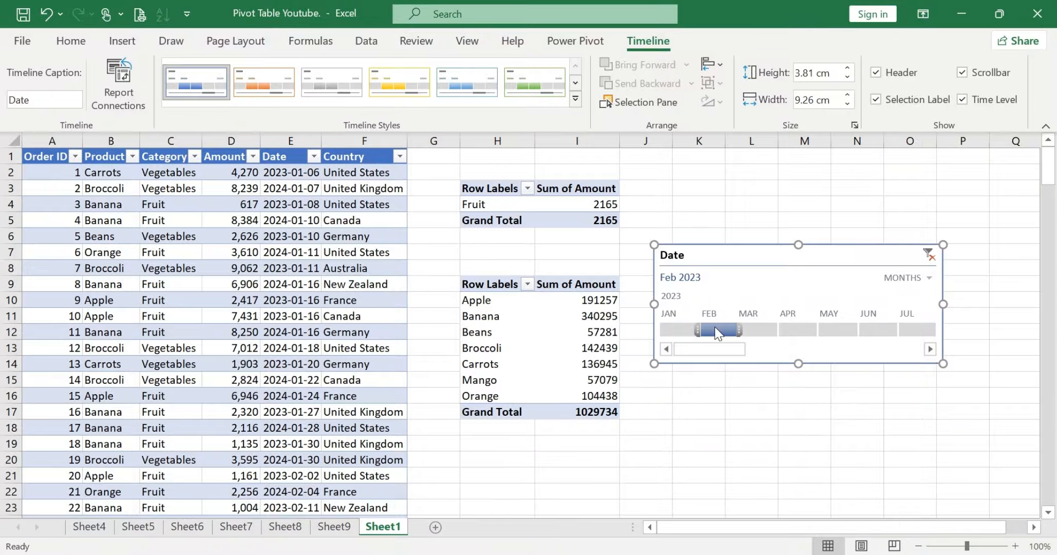
{"action": "mouse_move", "coordinate": [568, 205]}
{"action": "left_click", "coordinate": [757, 329]}
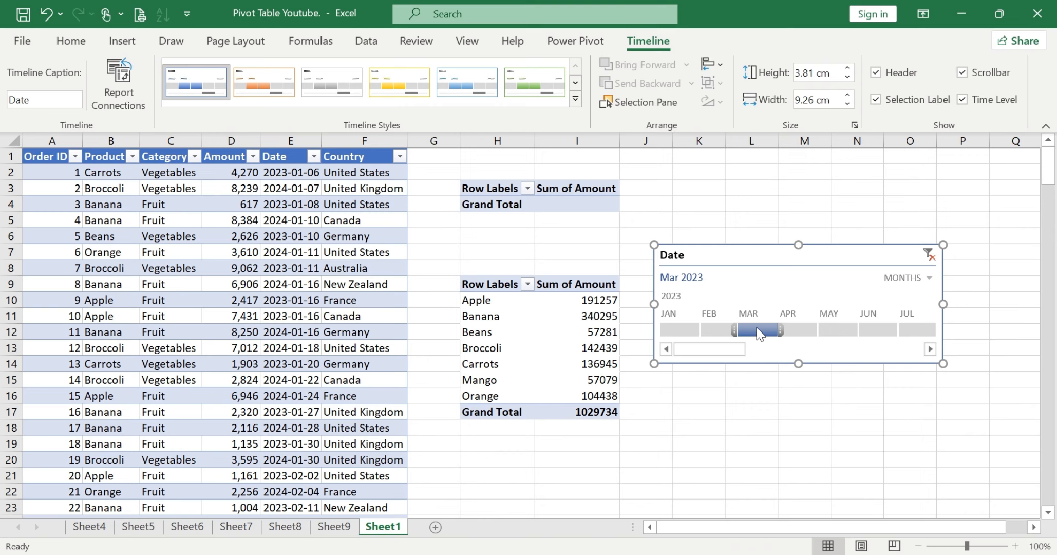
{"action": "left_click_drag", "start_coordinate": [757, 332], "coordinate": [921, 337]}
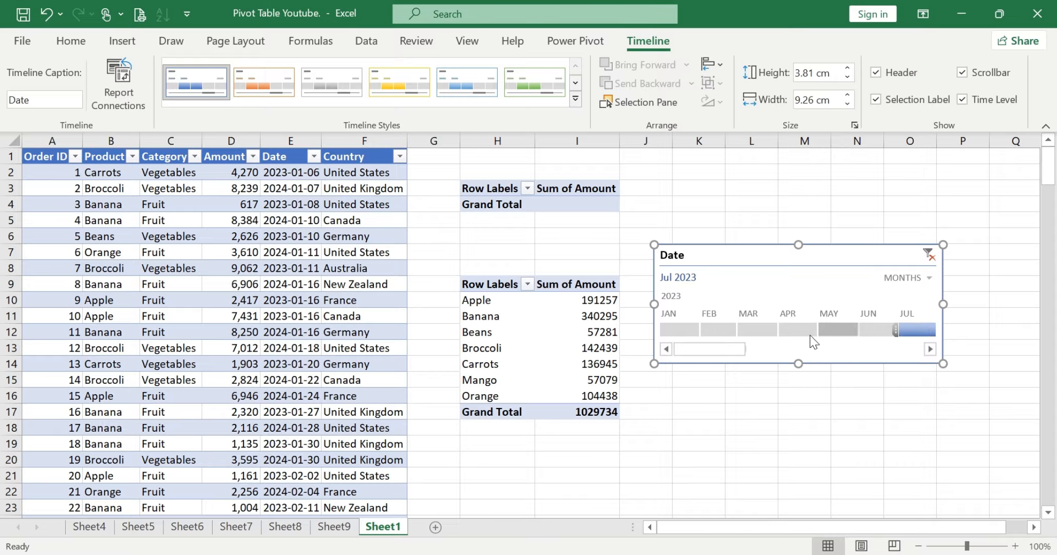
- Filter the category pivot table by September 2023 and by October 2023 and check the Fruit and Vegetables amounts
{"action": "left_click_drag", "start_coordinate": [734, 348], "coordinate": [789, 348]}
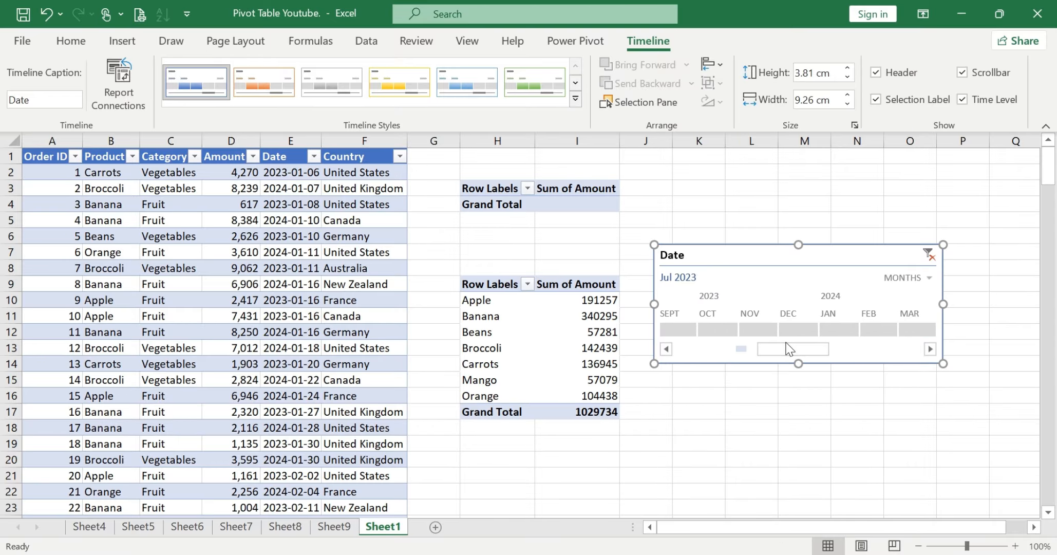
{"action": "left_click", "coordinate": [675, 328]}
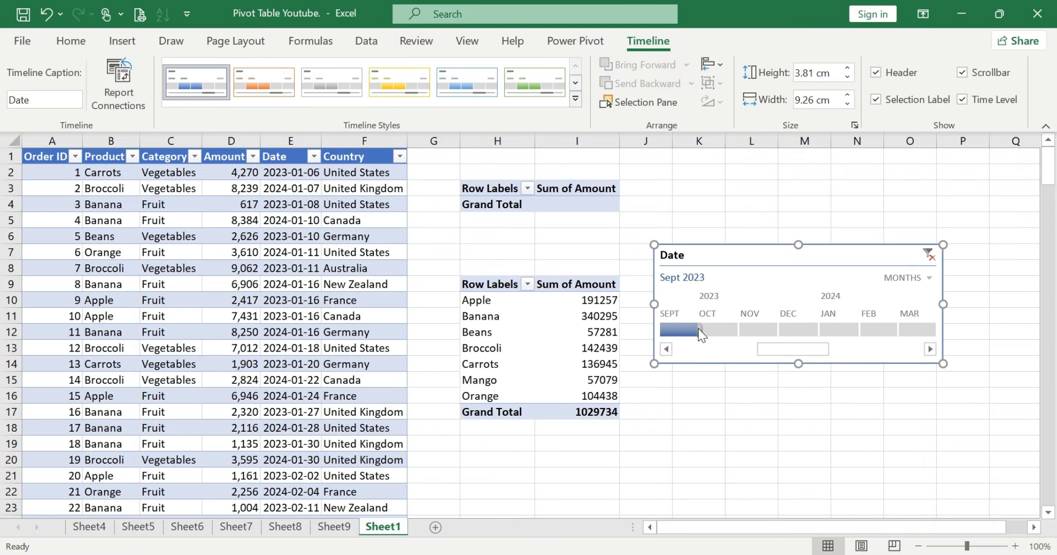
{"action": "left_click", "coordinate": [714, 328]}
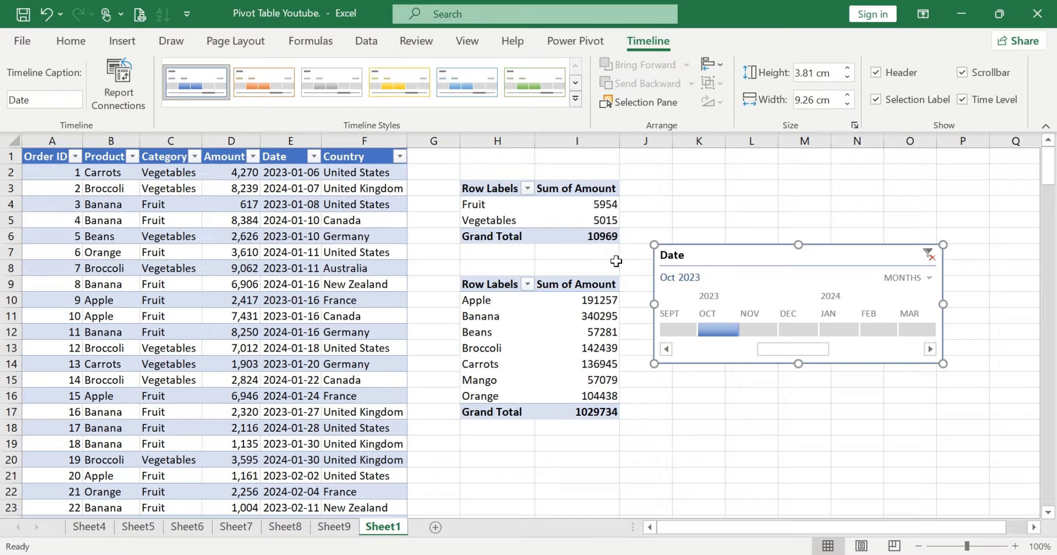
{"action": "mouse_move", "coordinate": [584, 205]}
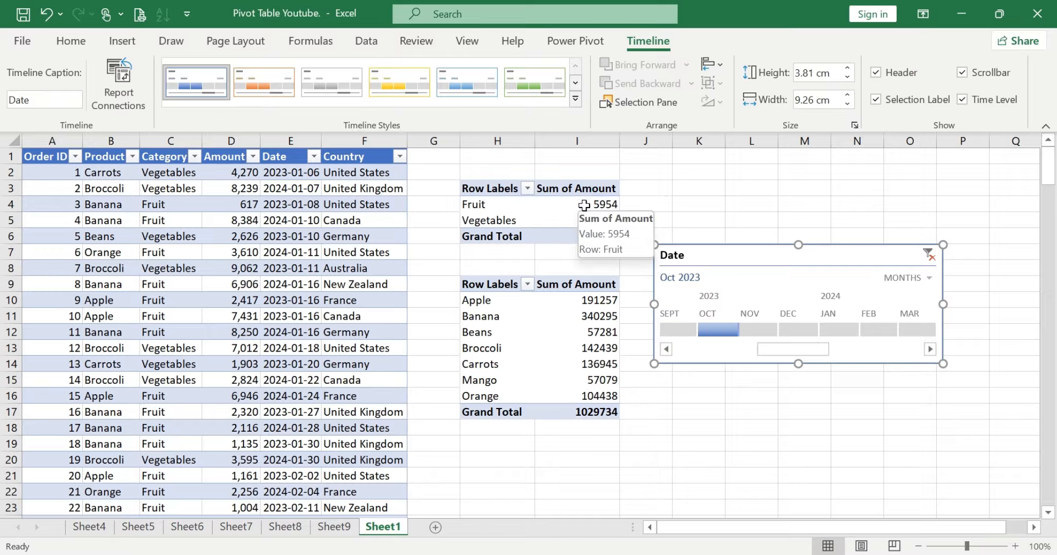
{"action": "left_click", "coordinate": [584, 223]}
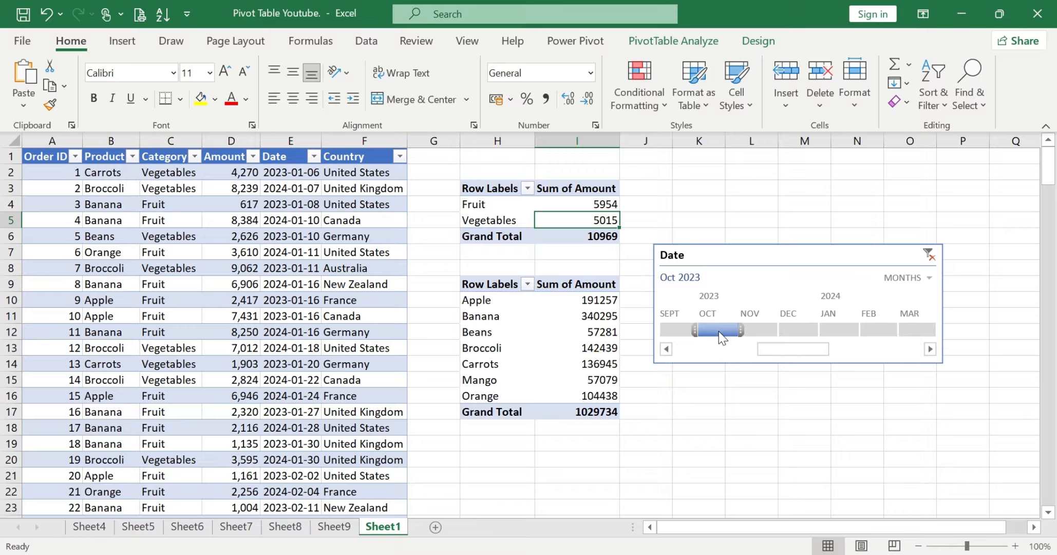
- Try the timeline on the ranges October–December 2023 and February–June 2024, and on the single months March and February 2024
{"action": "left_click_drag", "start_coordinate": [724, 338], "coordinate": [787, 328]}
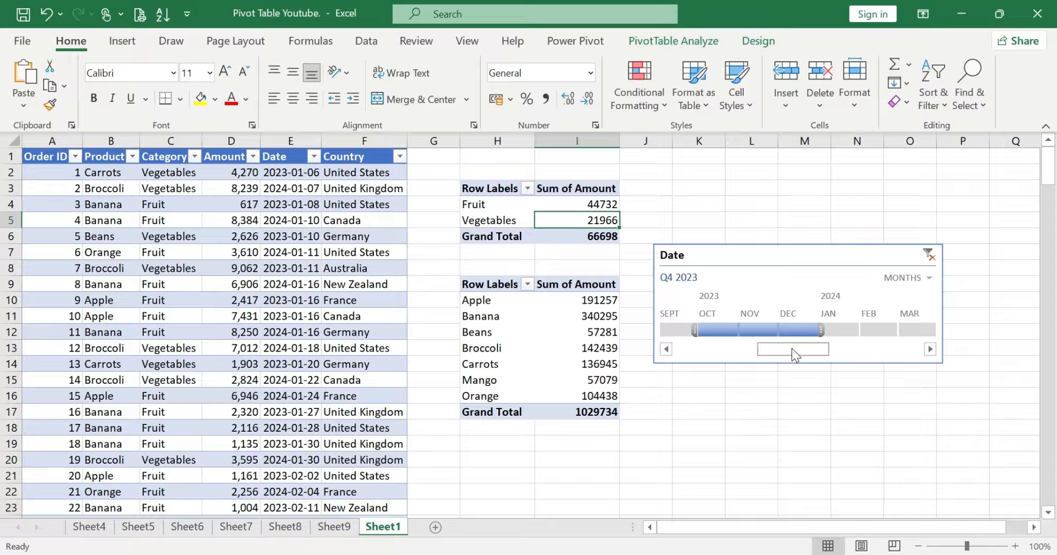
{"action": "left_click_drag", "start_coordinate": [795, 355], "coordinate": [837, 352]}
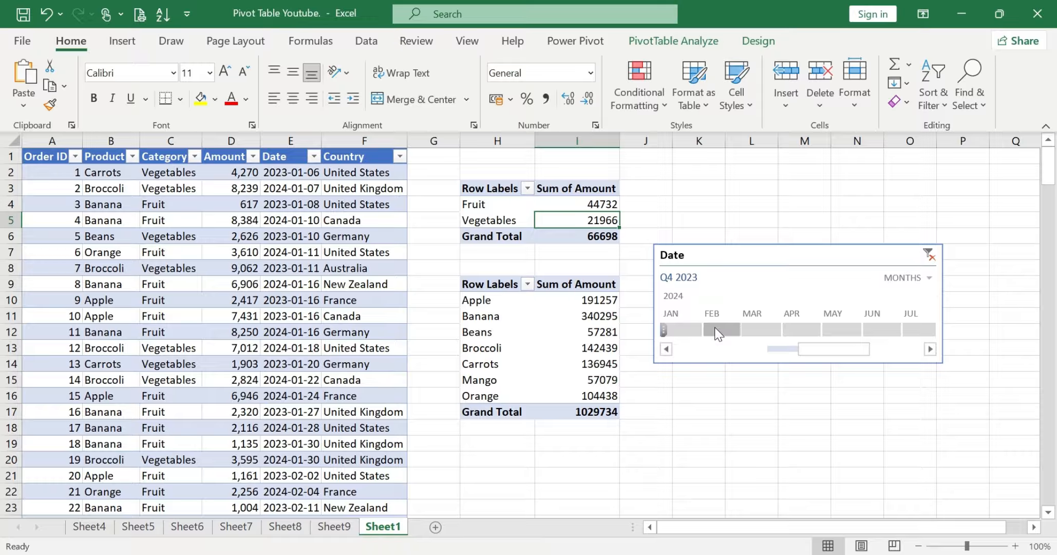
{"action": "left_click_drag", "start_coordinate": [718, 334], "coordinate": [873, 321]}
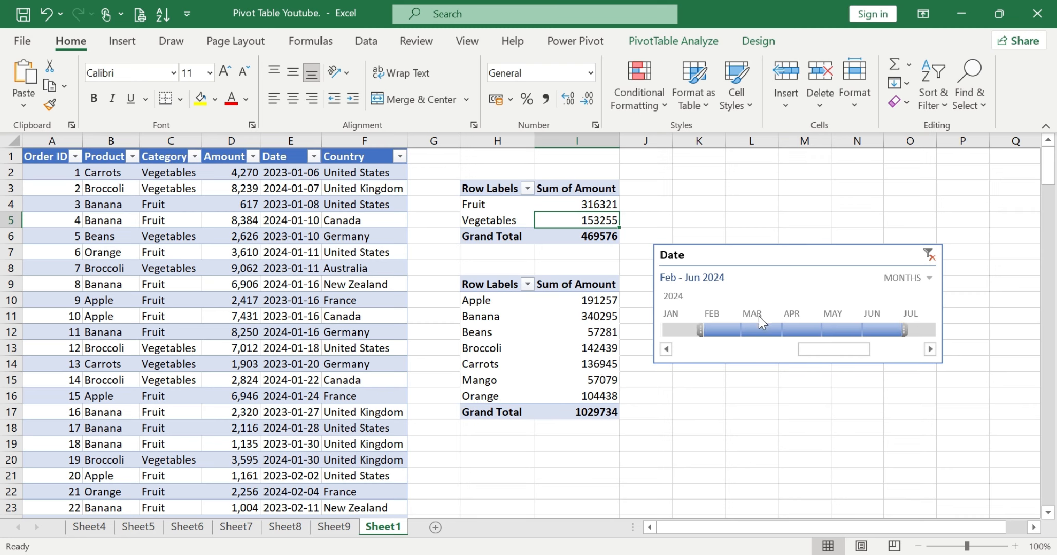
{"action": "left_click", "coordinate": [762, 331]}
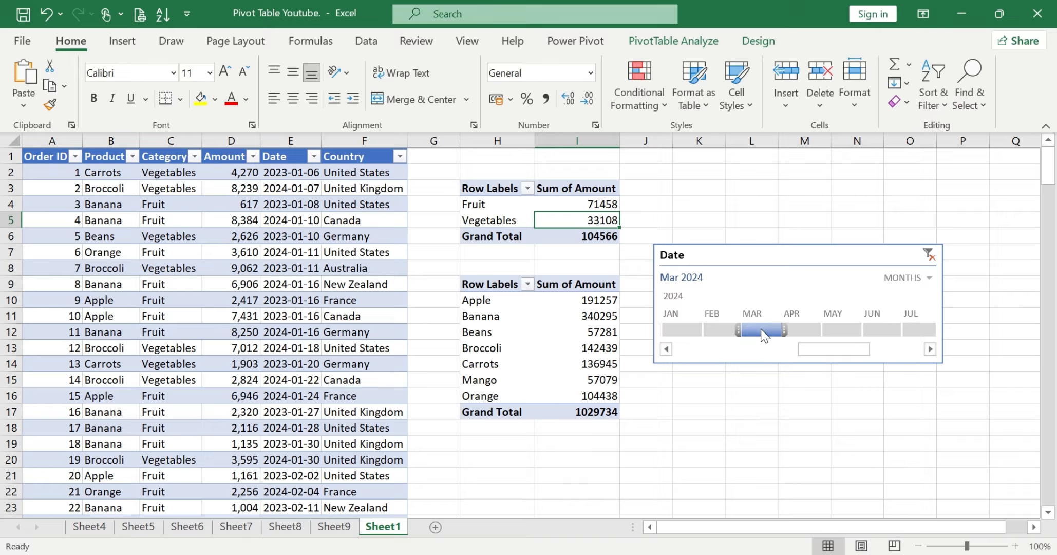
{"action": "left_click_drag", "start_coordinate": [764, 334], "coordinate": [722, 331]}
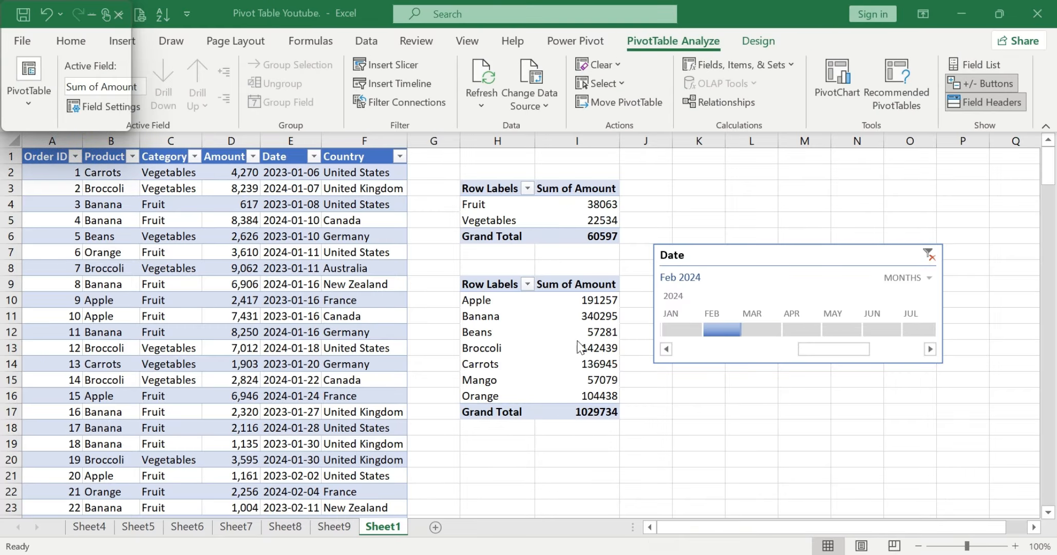
- Set the Date timeline to quarters and filter the category pivot table by Q2 2023 and by Q2 2024
{"action": "left_click", "coordinate": [929, 277]}
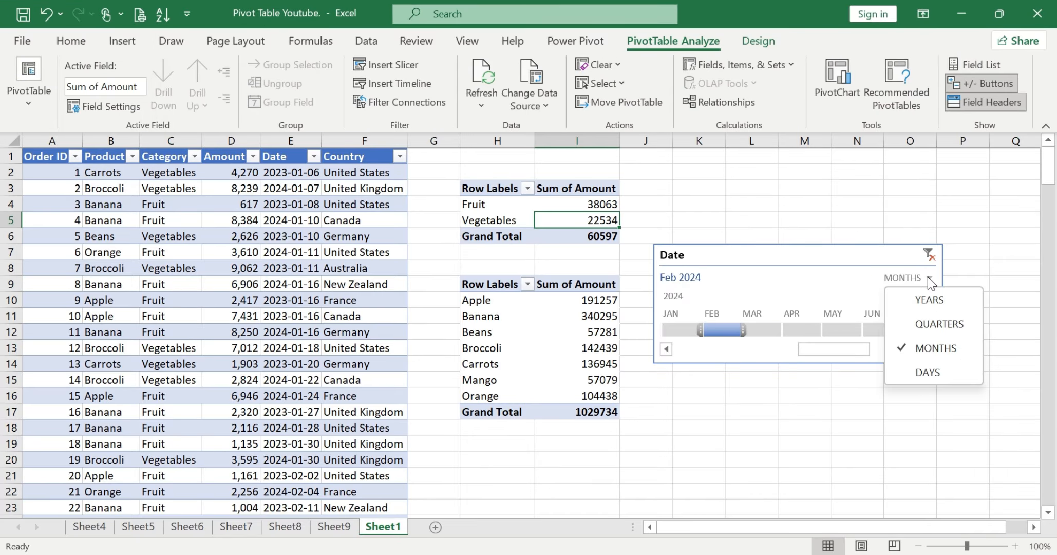
{"action": "left_click", "coordinate": [940, 325]}
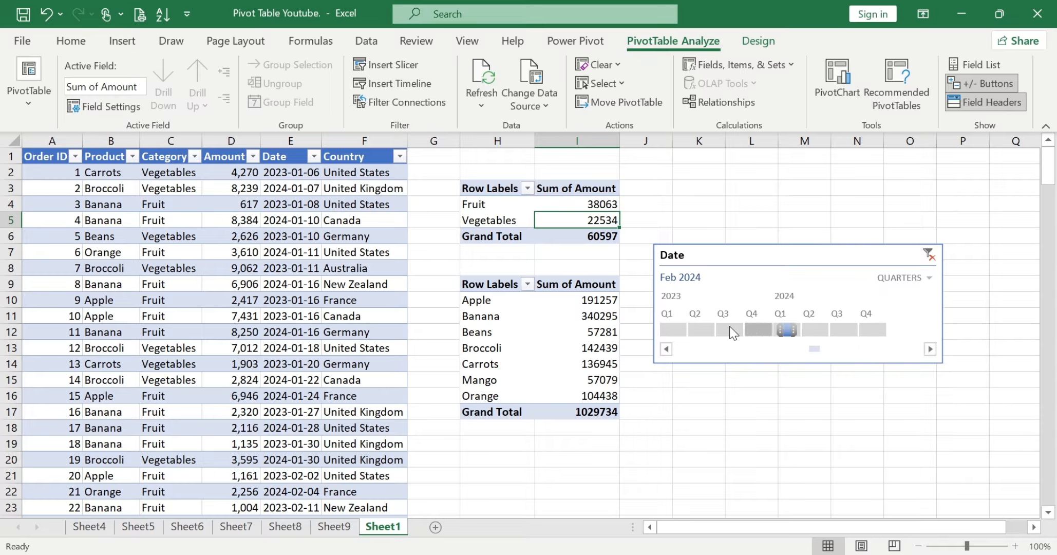
{"action": "left_click", "coordinate": [702, 330]}
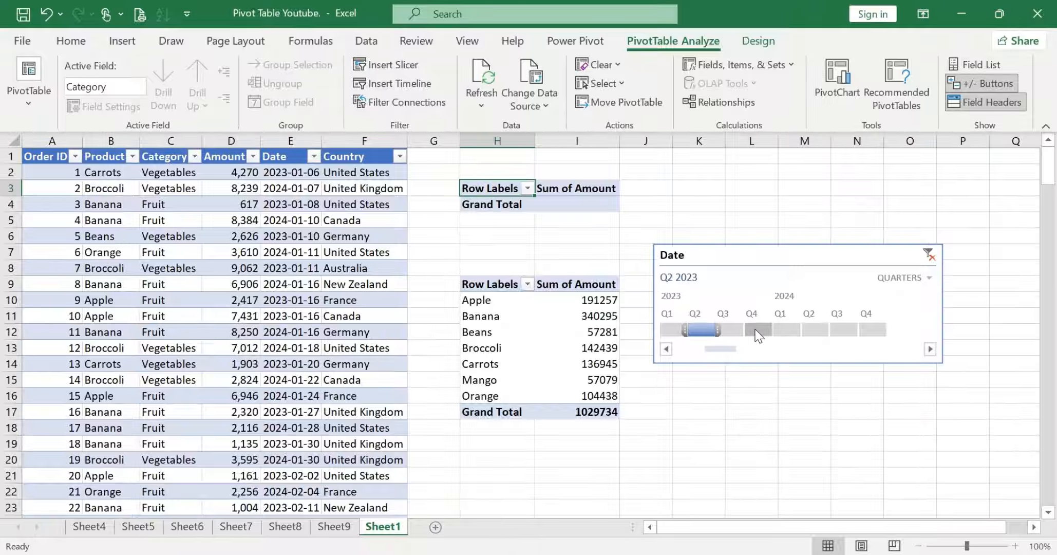
{"action": "left_click", "coordinate": [815, 331]}
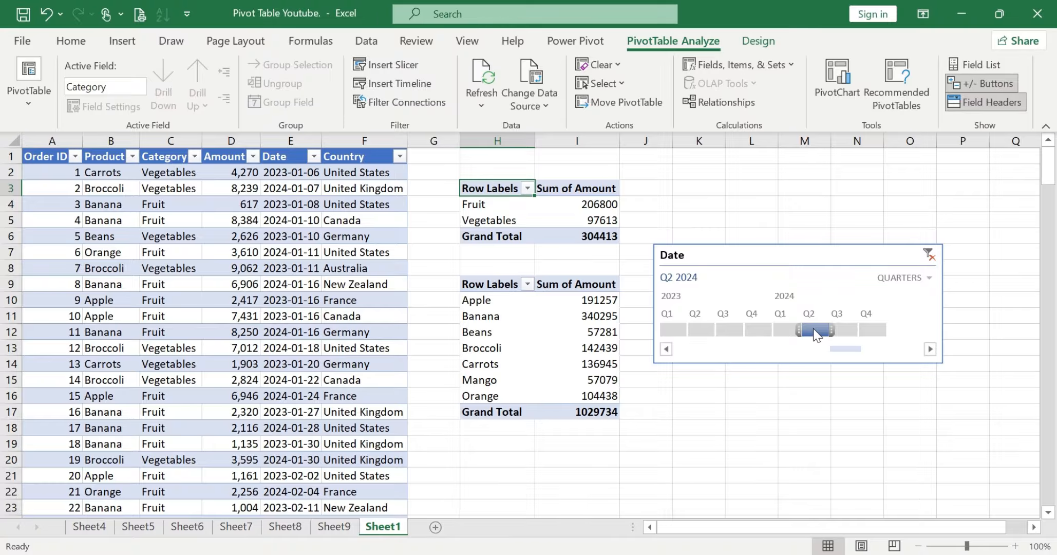
{"action": "mouse_move", "coordinate": [557, 209]}
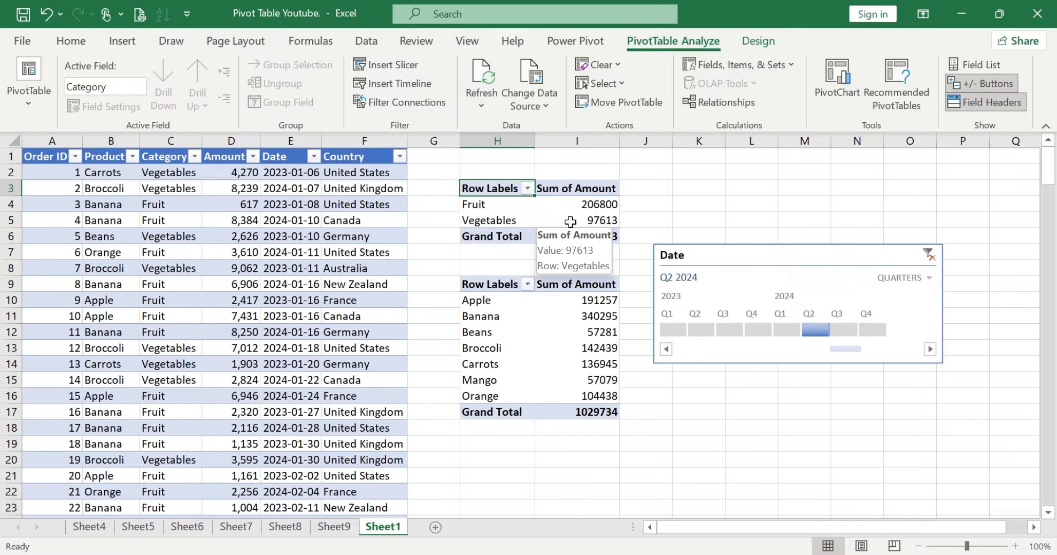
{"action": "mouse_move", "coordinate": [799, 321]}
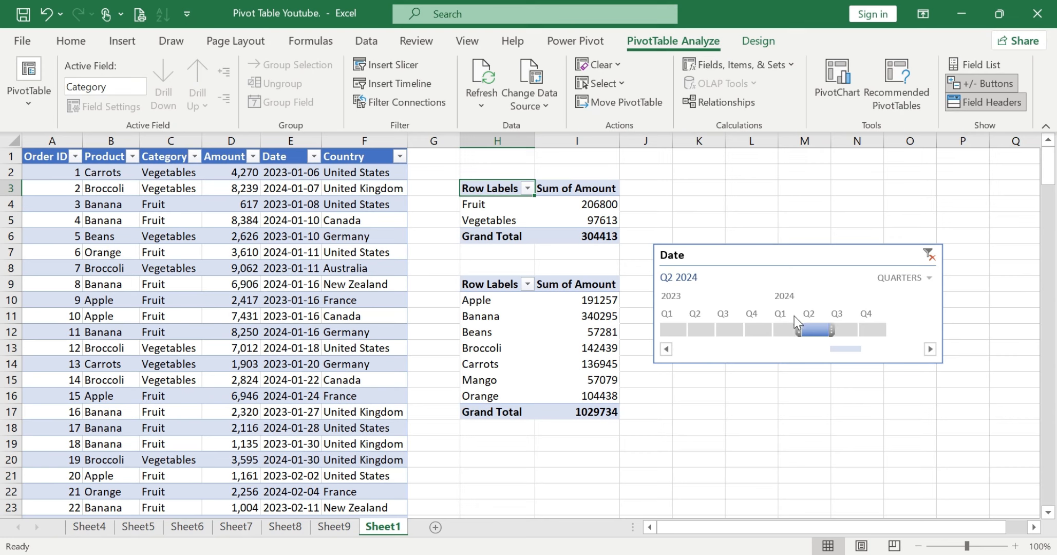
- Set the Date timeline to years and filter the category pivot table by 2023, finishing on 2024
{"action": "left_click", "coordinate": [929, 278]}
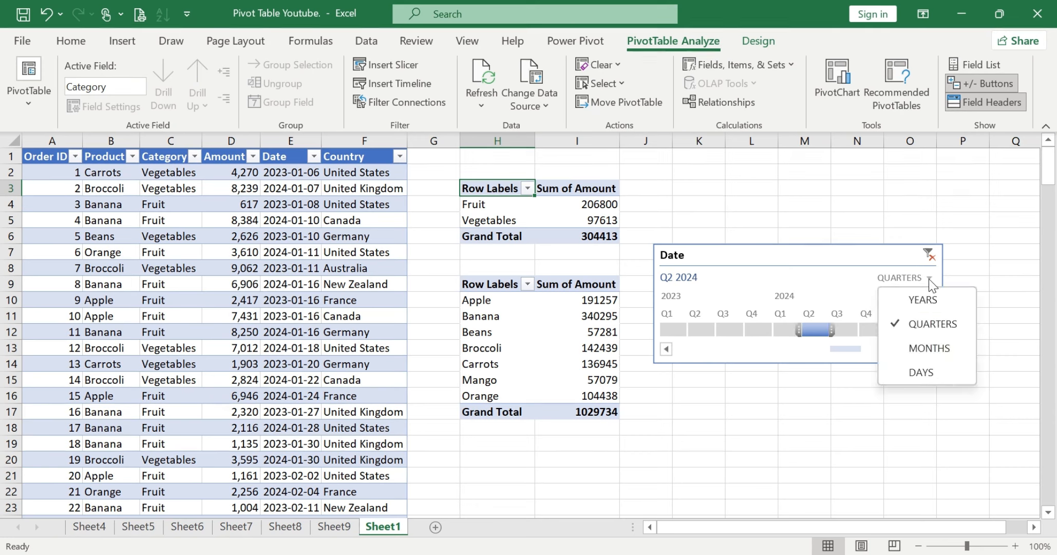
{"action": "left_click", "coordinate": [927, 300]}
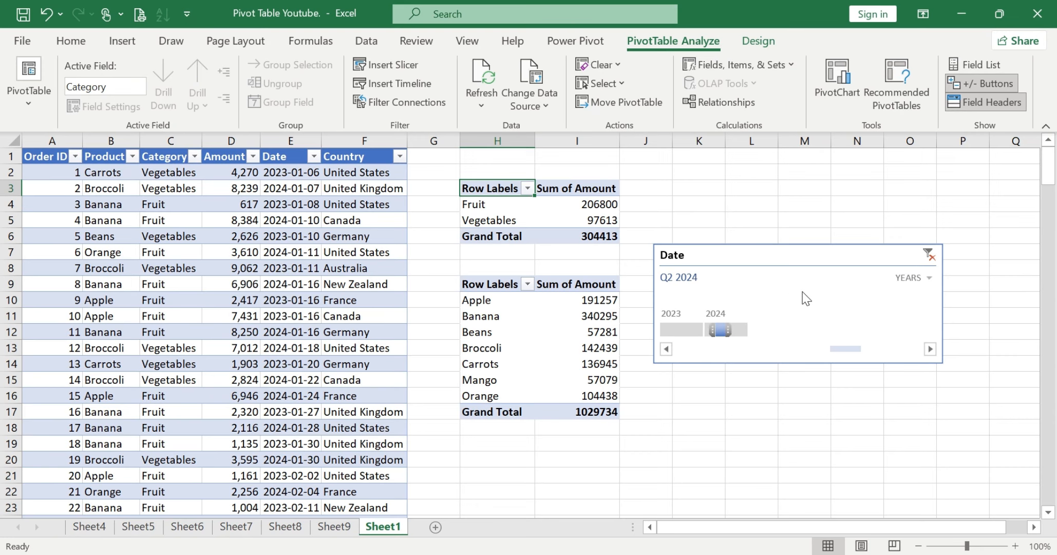
{"action": "left_click", "coordinate": [682, 329]}
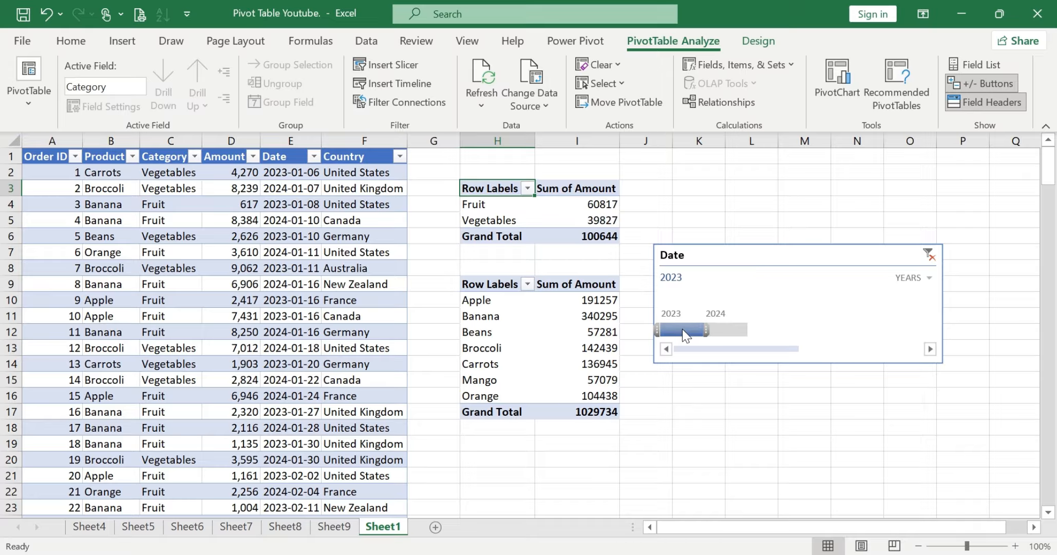
{"action": "left_click", "coordinate": [731, 329]}
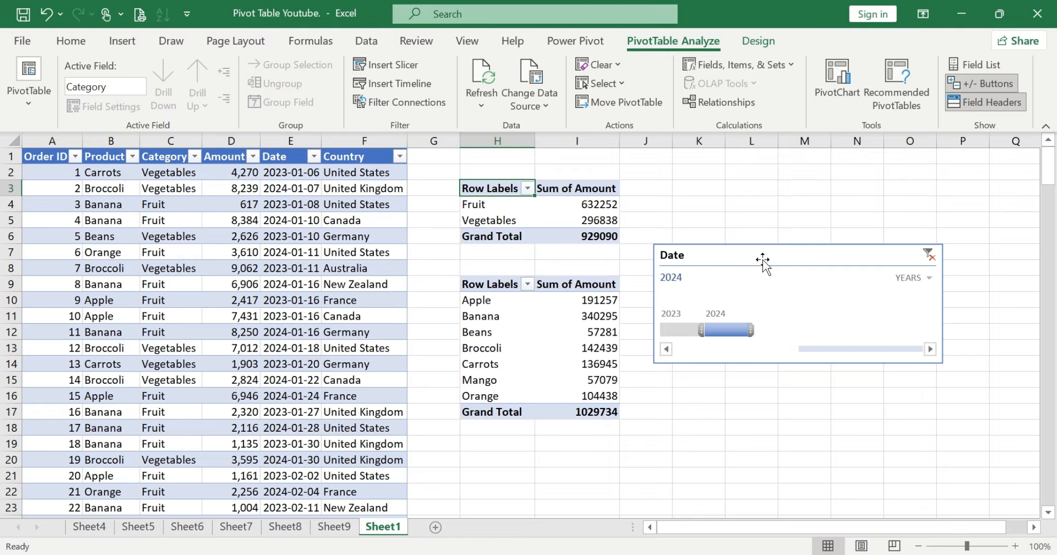
- Move the Date timeline up beside the category pivot table and select the Broccoli amount in the product pivot table
{"action": "left_click_drag", "start_coordinate": [776, 250], "coordinate": [776, 168]}
{"action": "left_click", "coordinate": [551, 355]}
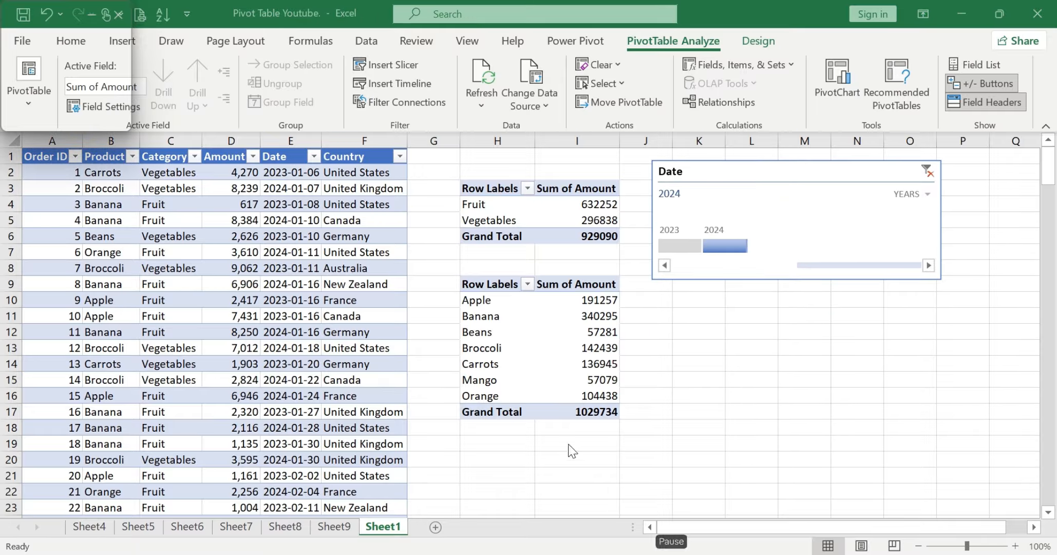
{"action": "left_click", "coordinate": [546, 350]}
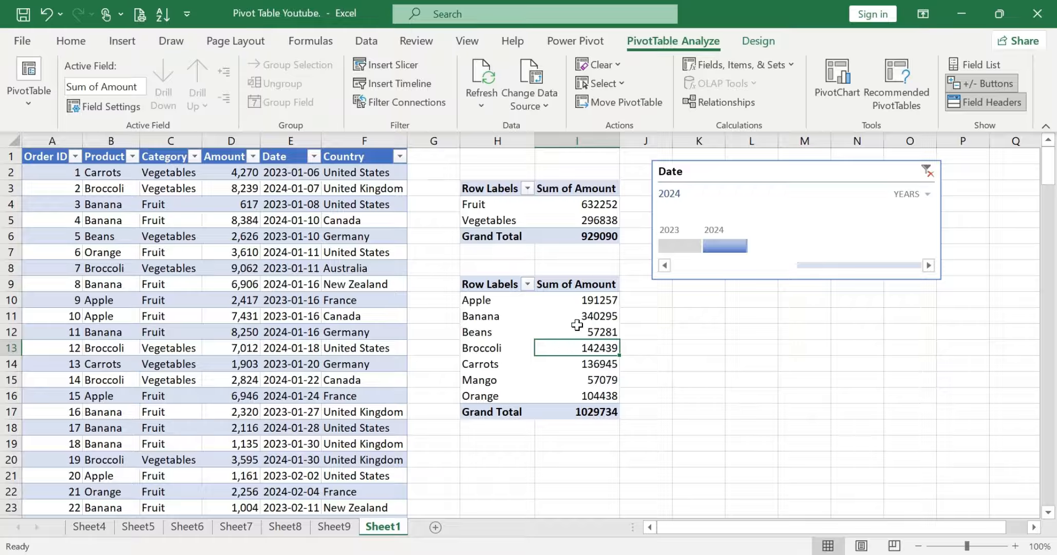
{"action": "mouse_move", "coordinate": [577, 324]}
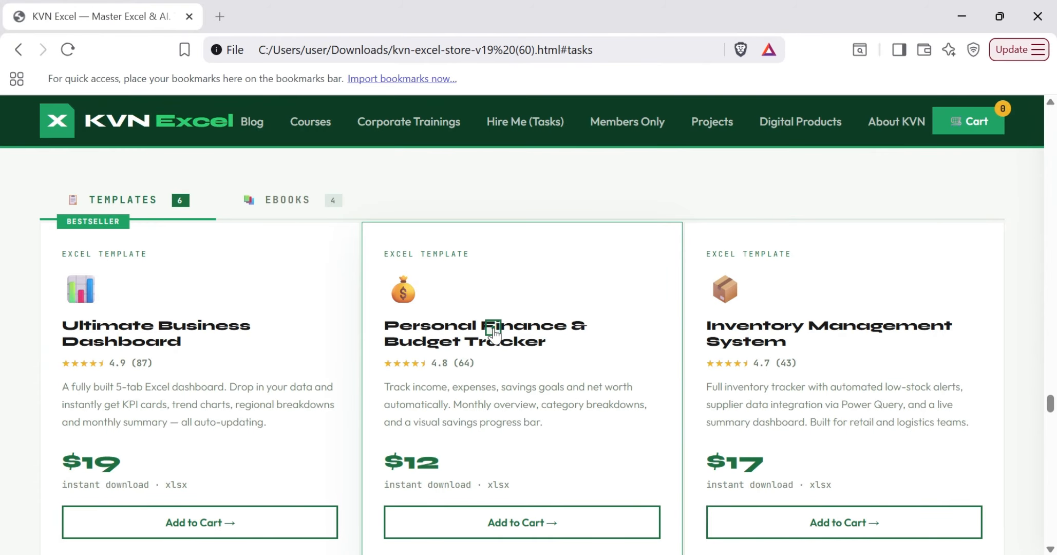
- Look through the Excel templates for sale and the Hire Me section on the KVN Excel website
{"action": "scroll", "coordinate": [493, 327], "scroll_direction": "up", "scroll_amount": 3}
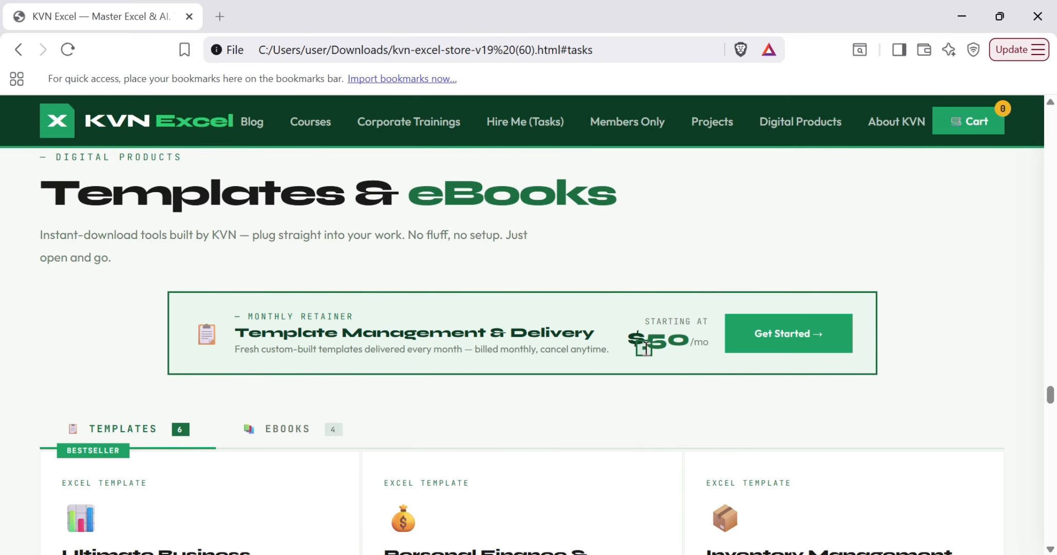
{"action": "scroll", "coordinate": [392, 343], "scroll_direction": "down", "scroll_amount": 5}
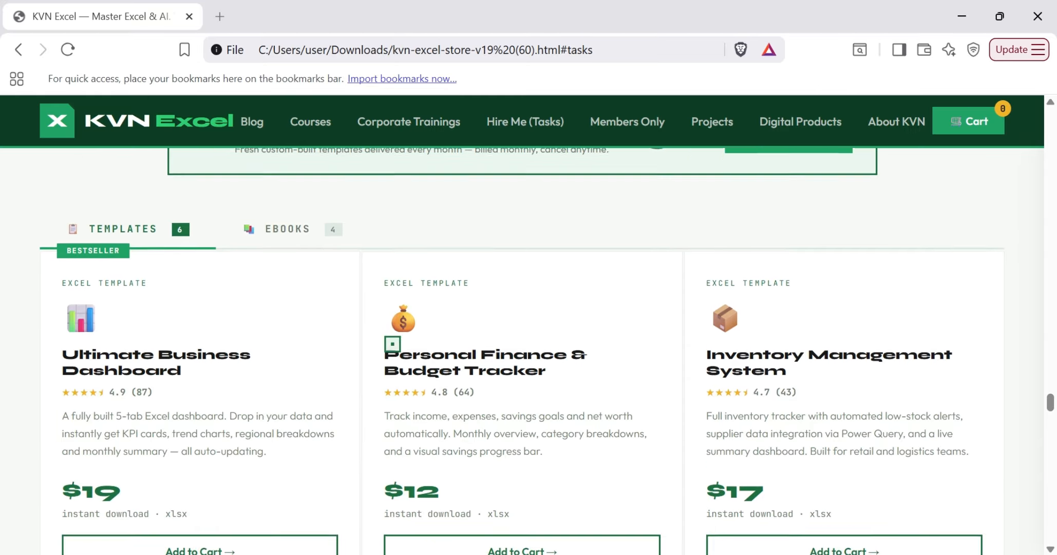
{"action": "scroll", "coordinate": [393, 344], "scroll_direction": "down", "scroll_amount": 1}
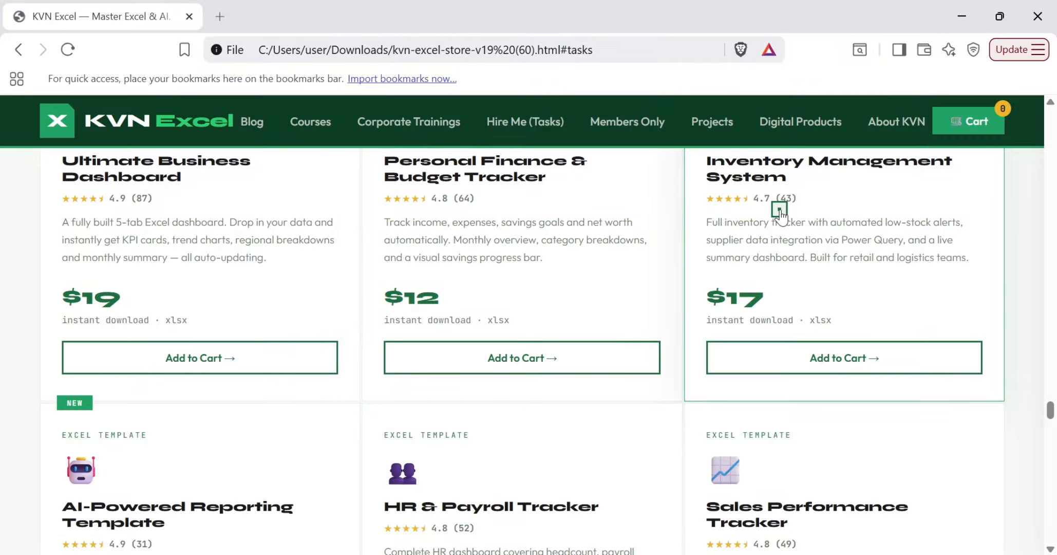
{"action": "scroll", "coordinate": [779, 209], "scroll_direction": "down", "scroll_amount": 5}
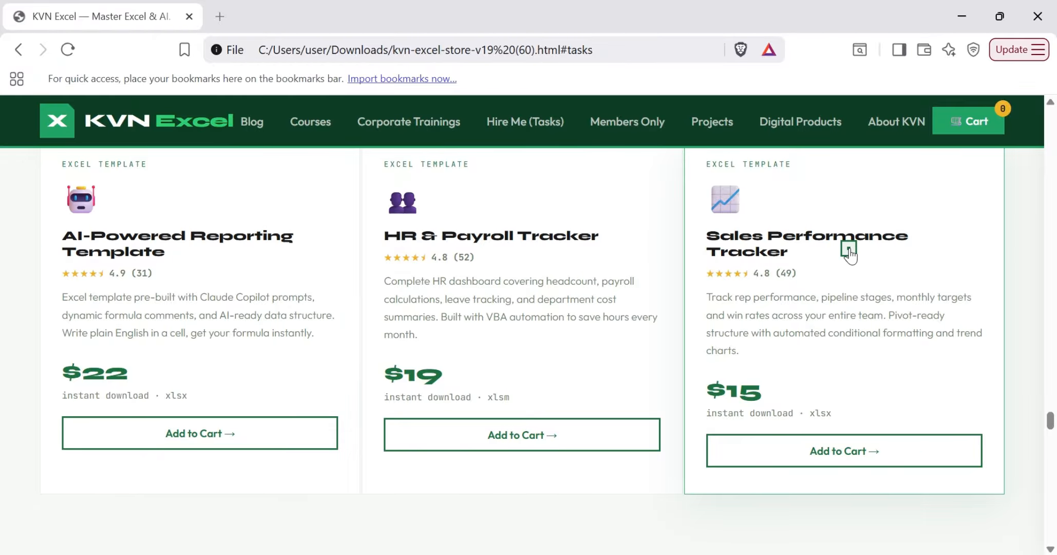
{"action": "scroll", "coordinate": [849, 250], "scroll_direction": "up", "scroll_amount": 10}
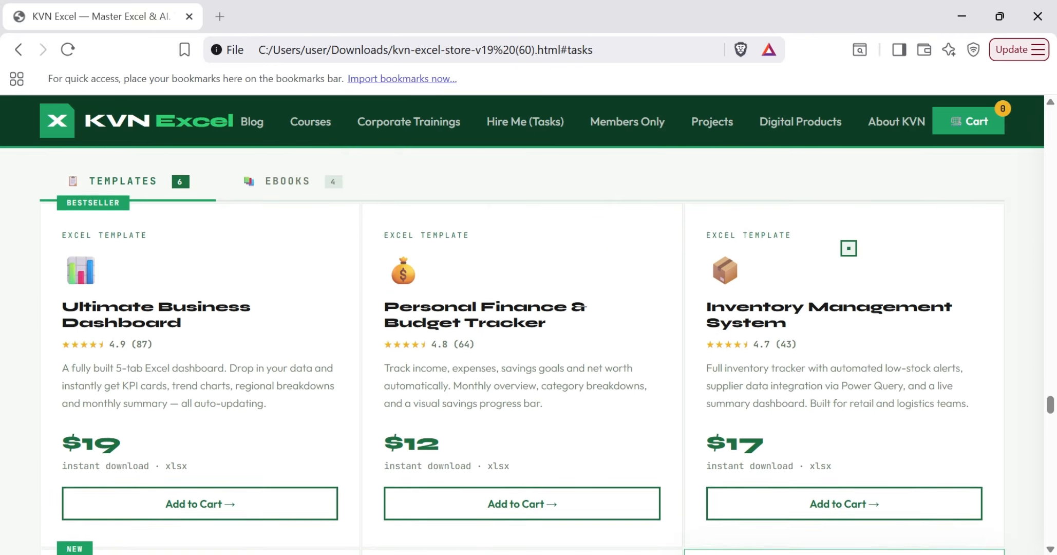
{"action": "scroll", "coordinate": [849, 249], "scroll_direction": "down", "scroll_amount": 7}
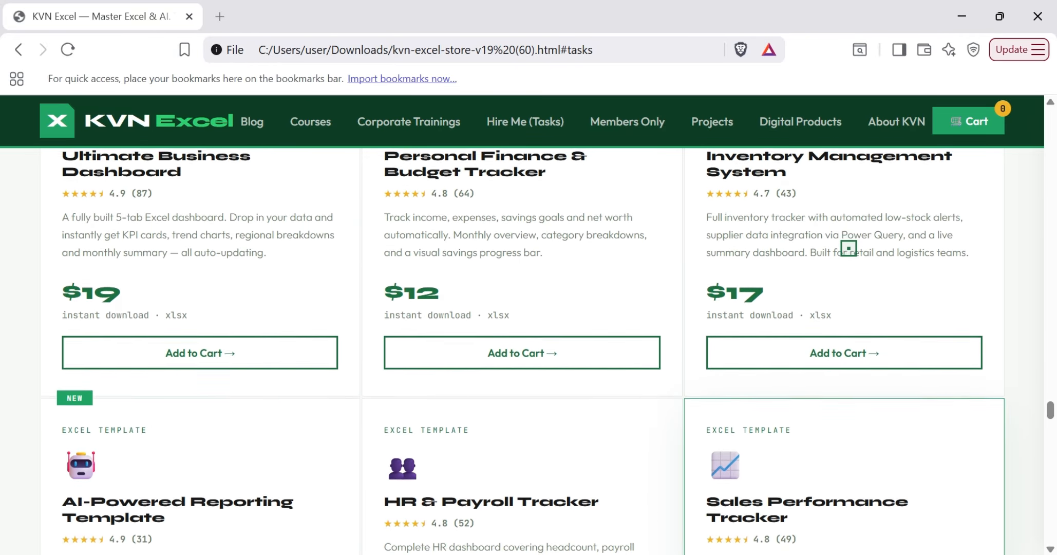
{"action": "scroll", "coordinate": [459, 274], "scroll_direction": "down", "scroll_amount": 8}
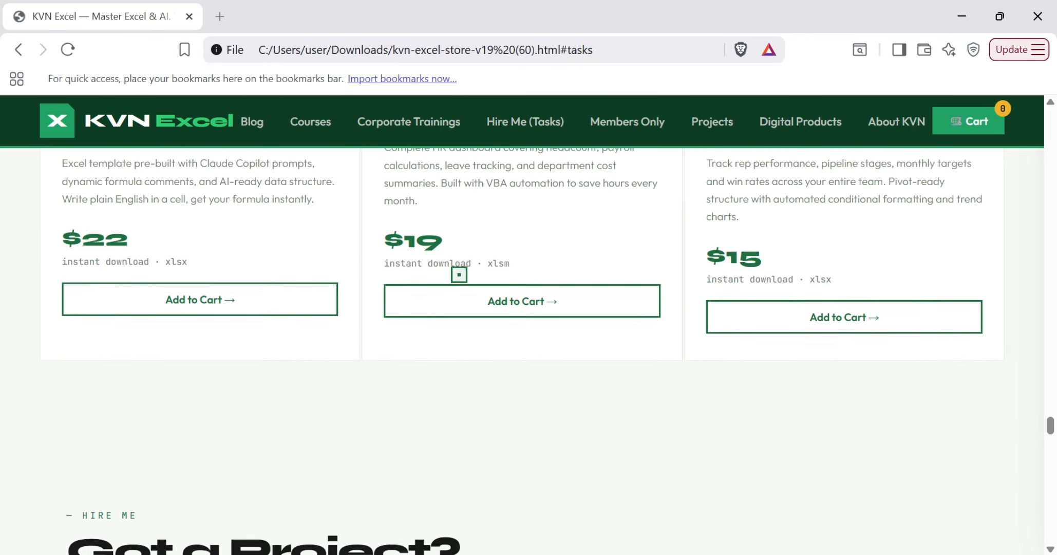
{"action": "scroll", "coordinate": [459, 274], "scroll_direction": "down", "scroll_amount": 2}
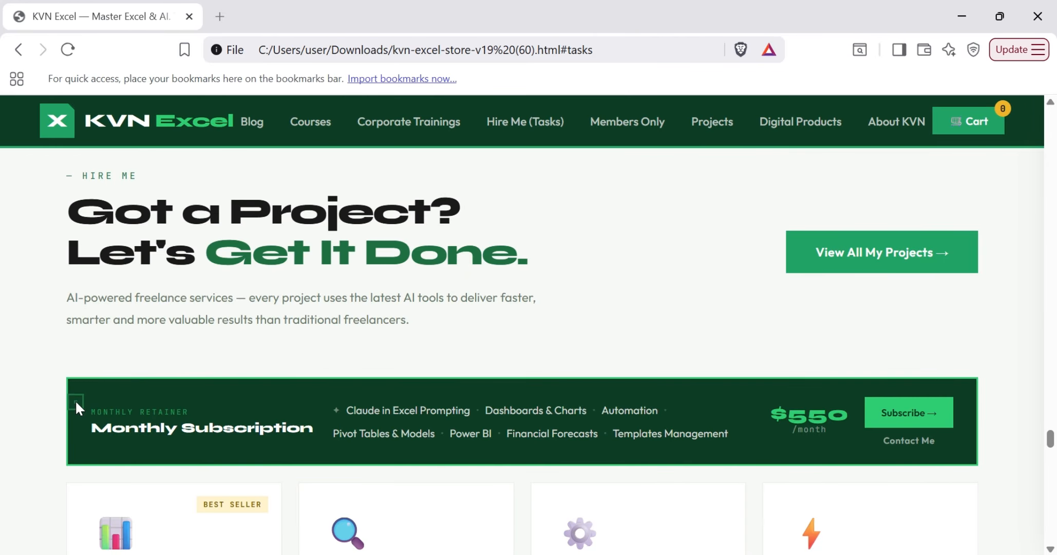
- Review the monthly subscription and the AI service offers with their starting prices in the Hire Me section
{"action": "scroll", "coordinate": [118, 409], "scroll_direction": "down", "scroll_amount": 1}
{"action": "scroll", "coordinate": [119, 409], "scroll_direction": "down", "scroll_amount": 1}
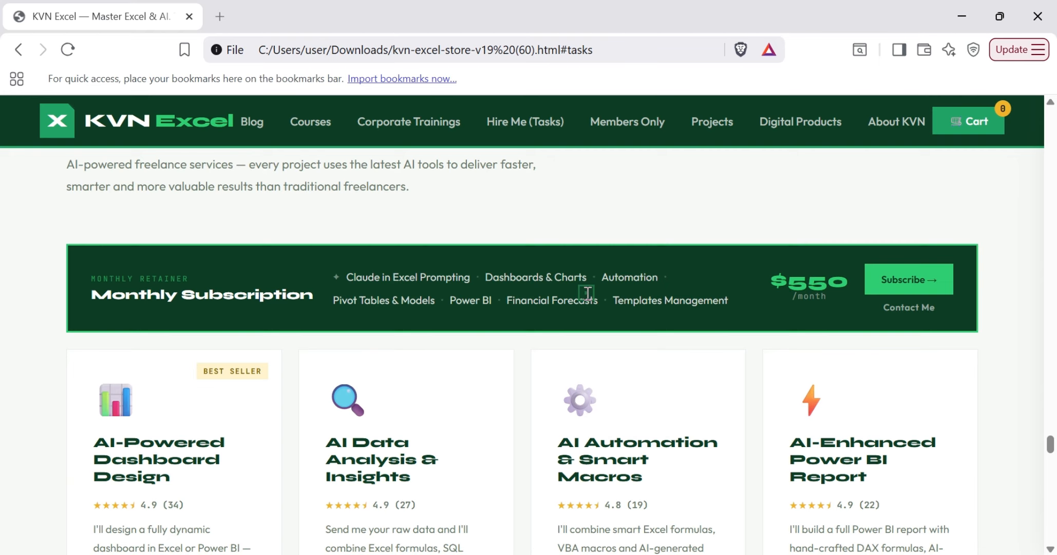
{"action": "scroll", "coordinate": [586, 293], "scroll_direction": "down", "scroll_amount": 5}
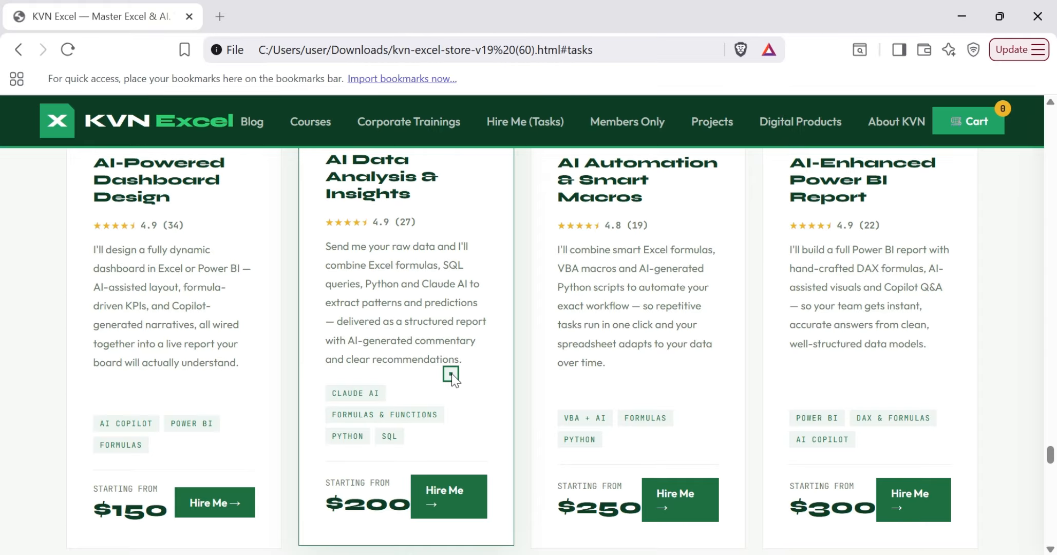
- Look through the course catalog and the bundle deal pricing on the KVN Excel website, and return to the Excel workbook
{"action": "left_click", "coordinate": [311, 122]}
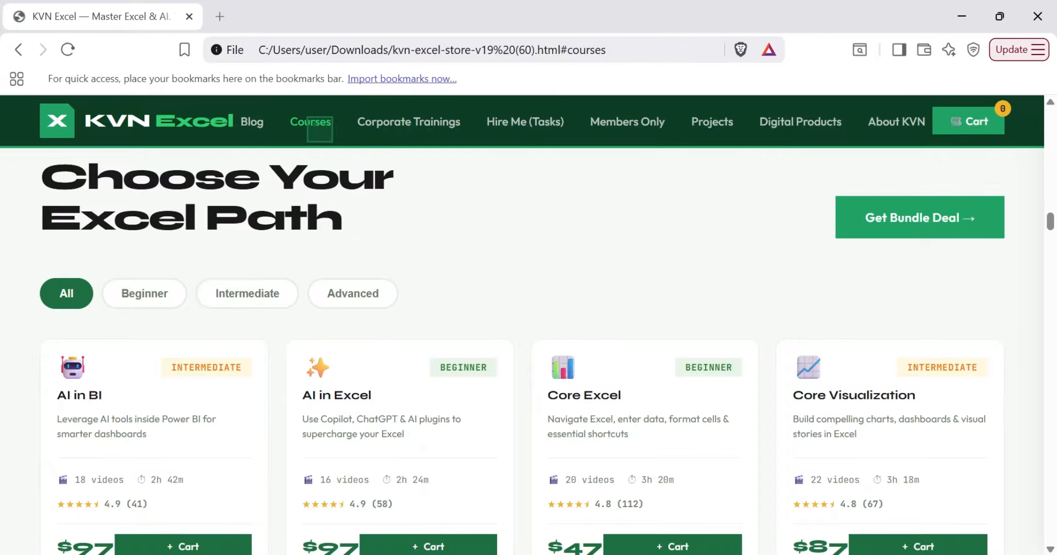
{"action": "scroll", "coordinate": [531, 263], "scroll_direction": "down", "scroll_amount": 7}
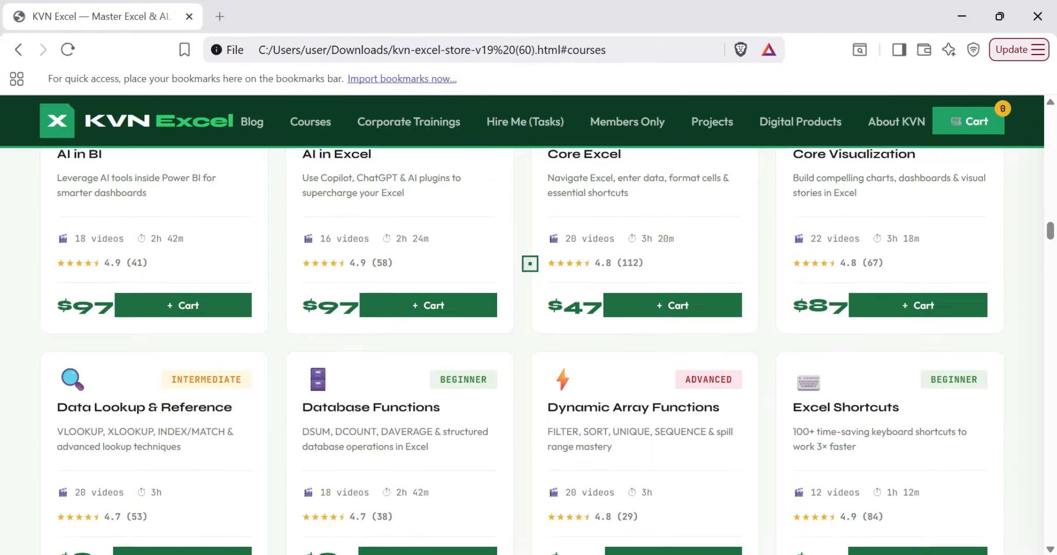
{"action": "scroll", "coordinate": [530, 263], "scroll_direction": "down", "scroll_amount": 8}
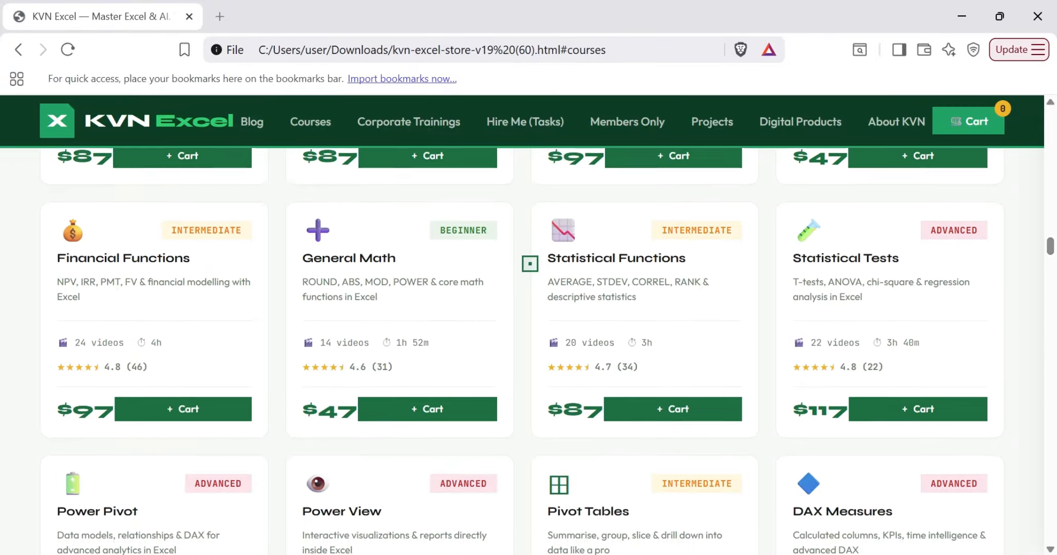
{"action": "scroll", "coordinate": [531, 264], "scroll_direction": "down", "scroll_amount": 4}
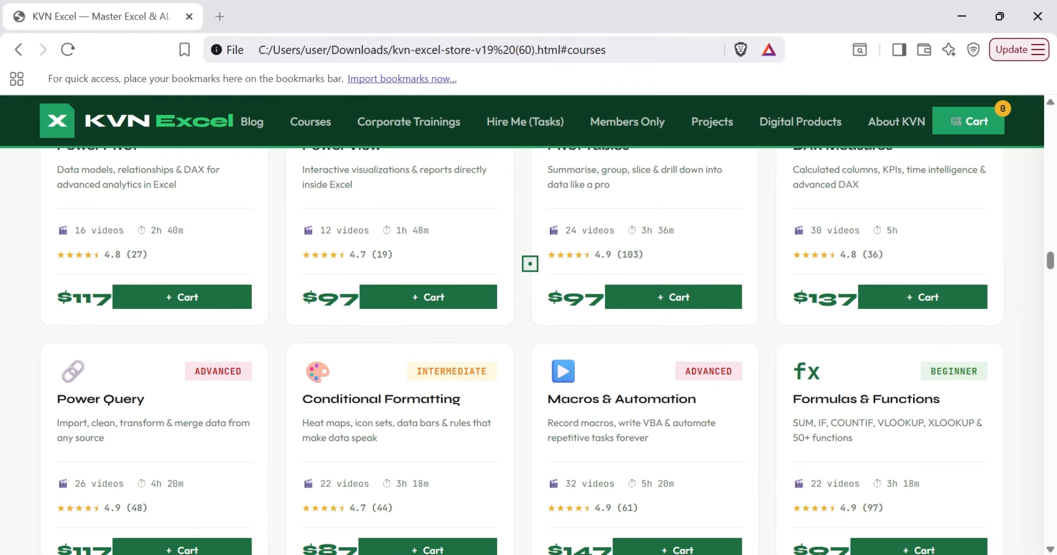
{"action": "scroll", "coordinate": [531, 264], "scroll_direction": "up", "scroll_amount": 15}
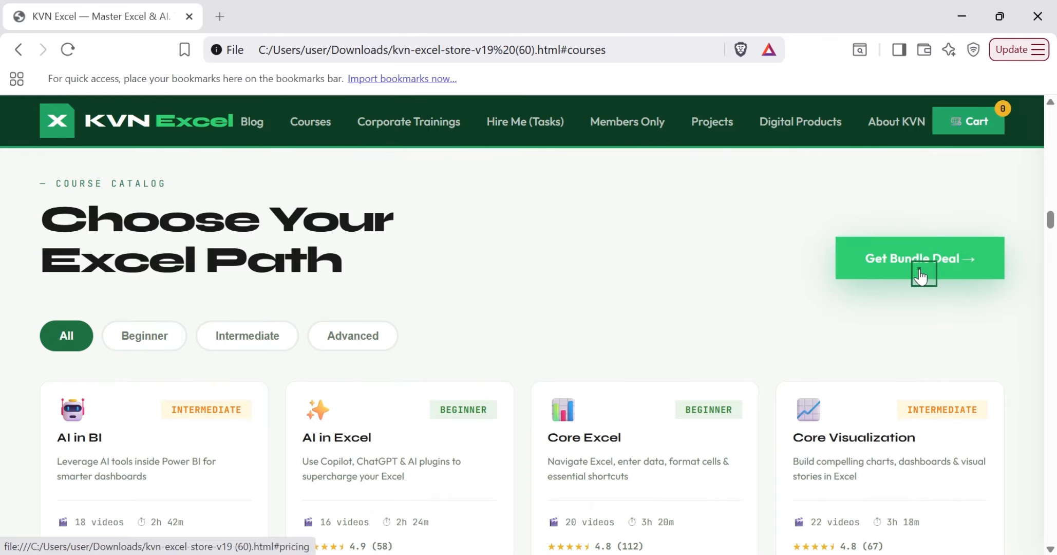
{"action": "left_click", "coordinate": [920, 273]}
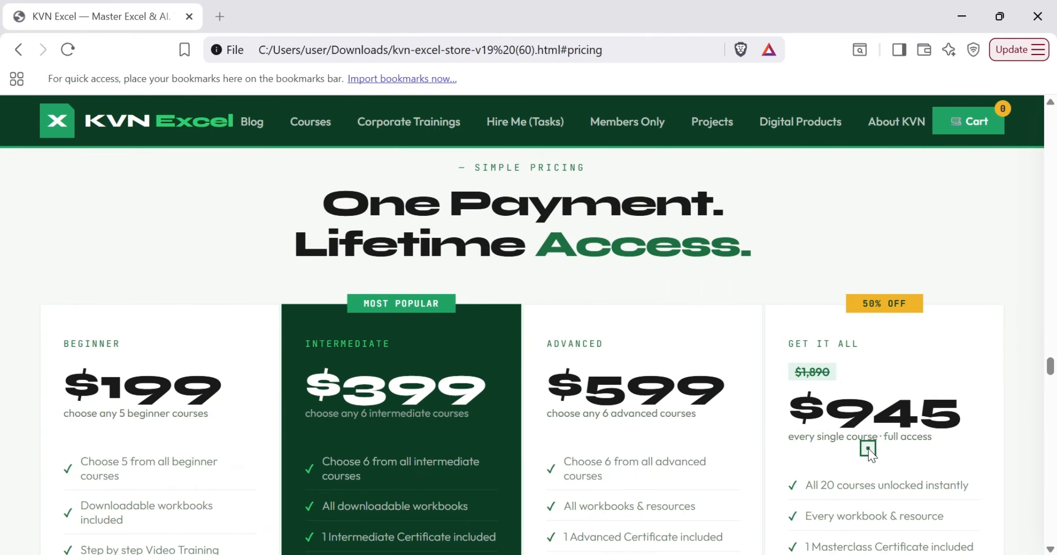
{"action": "left_click", "coordinate": [962, 5]}
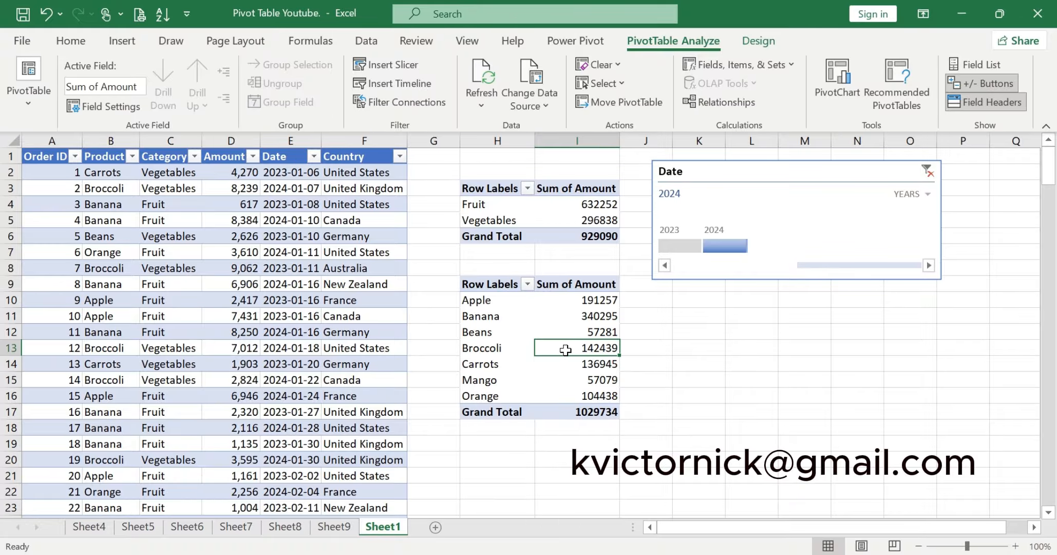
- Insert a Date timeline for the product pivot table and place it beside that table, below the existing timeline
{"action": "mouse_move", "coordinate": [566, 350]}
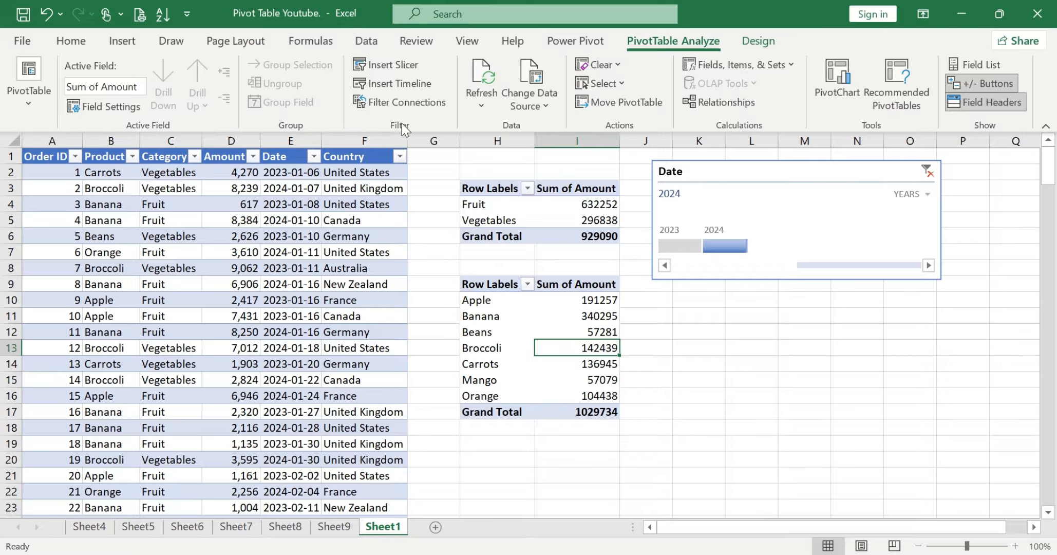
{"action": "left_click", "coordinate": [403, 83]}
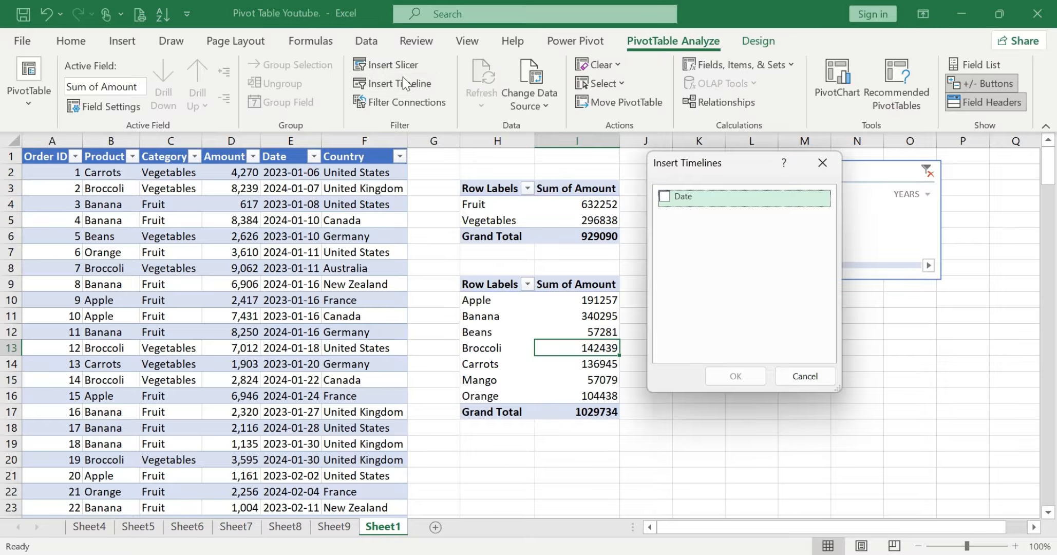
{"action": "left_click", "coordinate": [664, 197]}
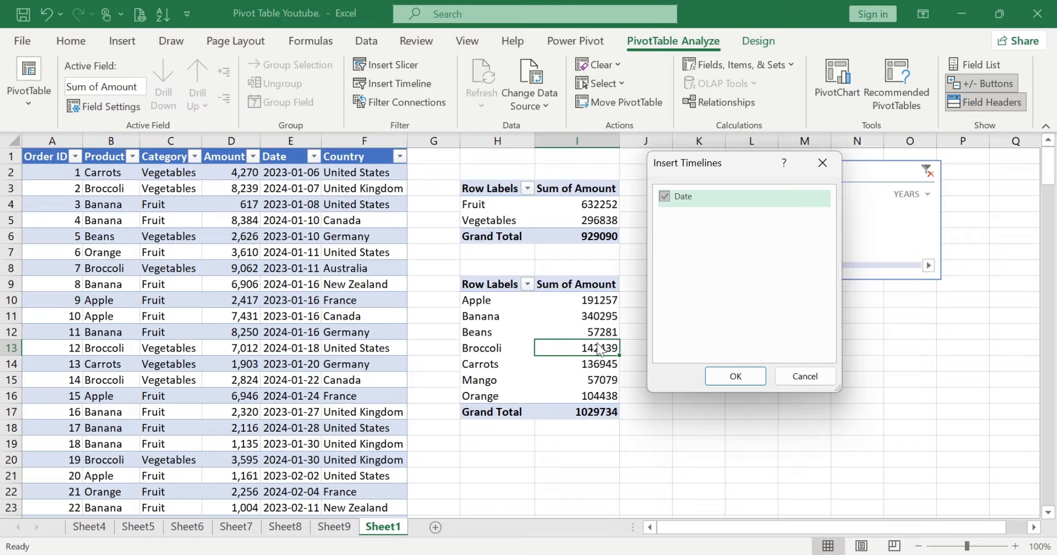
{"action": "left_click", "coordinate": [745, 377]}
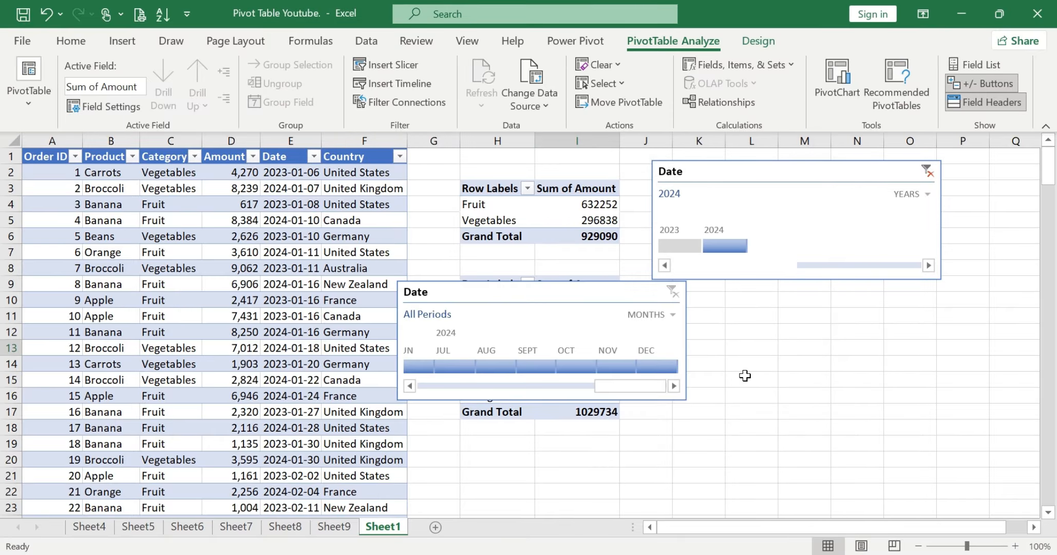
{"action": "left_click_drag", "start_coordinate": [520, 295], "coordinate": [777, 315]}
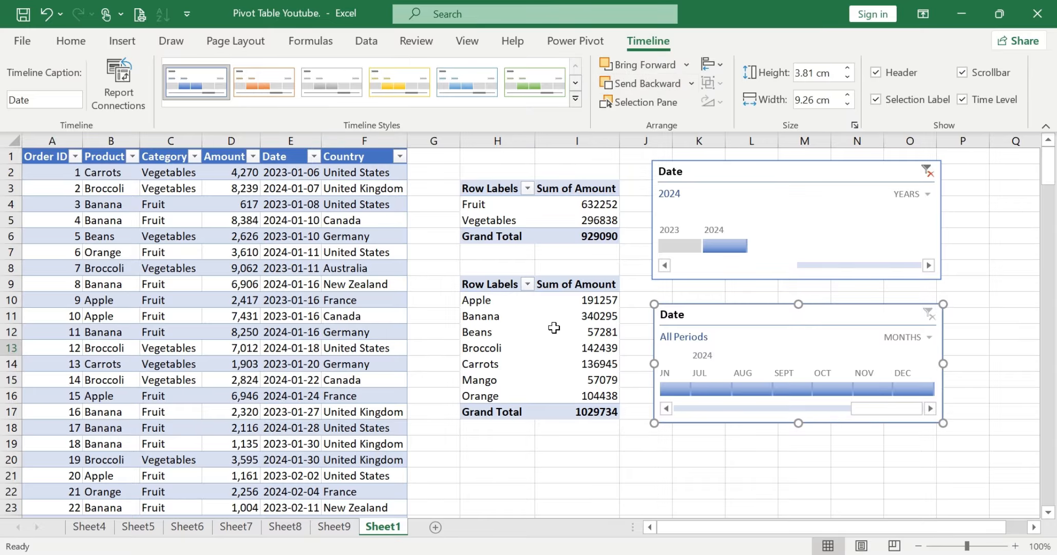
- Filter the product pivot table with its Date timeline by Aug 2024, Sept 2024 and Nov 2024
{"action": "mouse_move", "coordinate": [547, 328]}
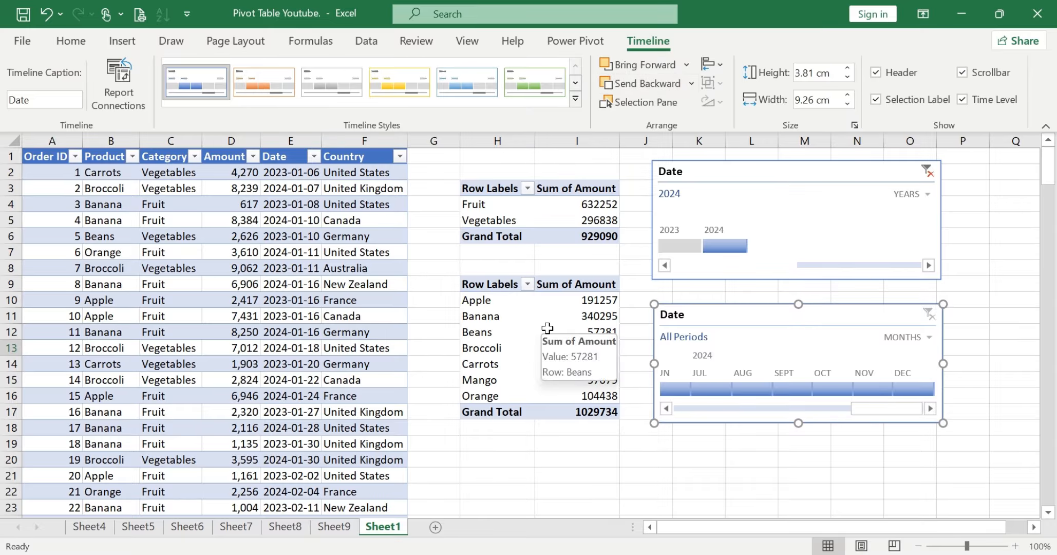
{"action": "left_click", "coordinate": [753, 389]}
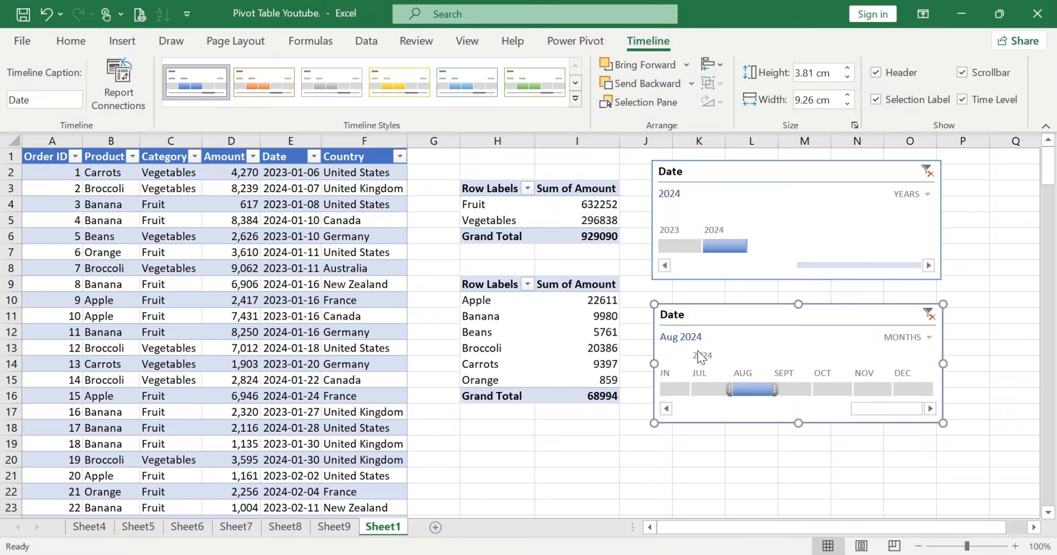
{"action": "left_click", "coordinate": [791, 388]}
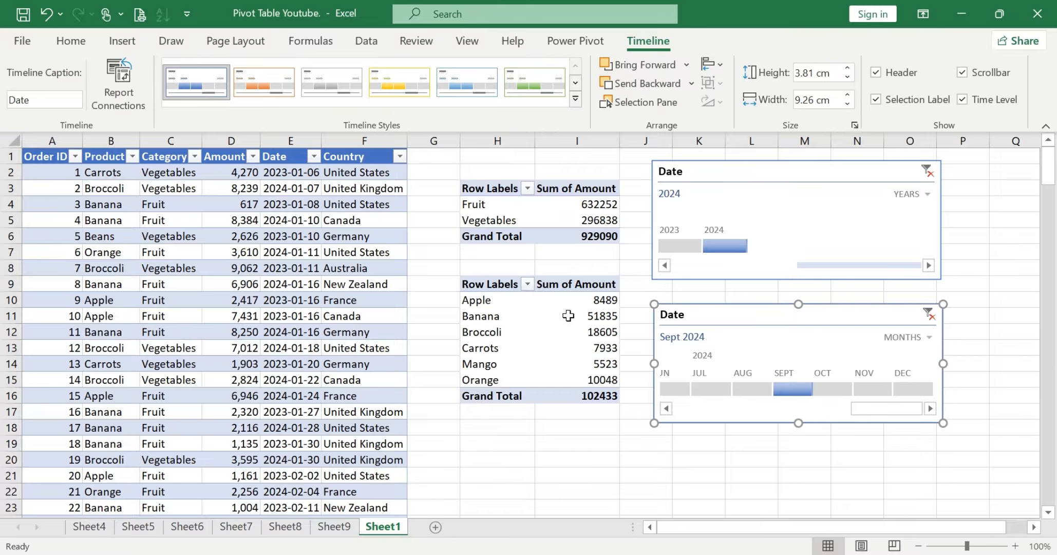
{"action": "mouse_move", "coordinate": [569, 208]}
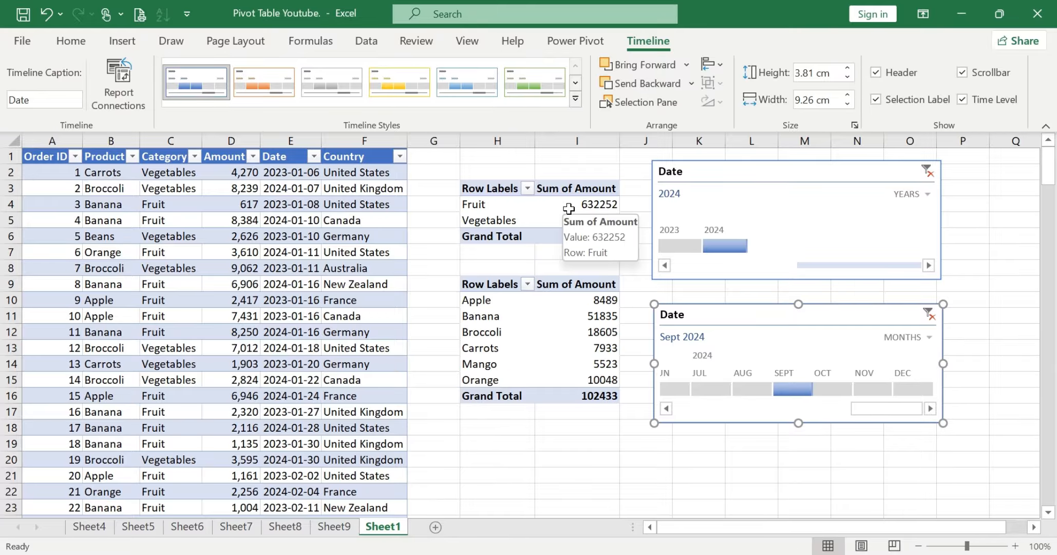
{"action": "left_click", "coordinate": [872, 390]}
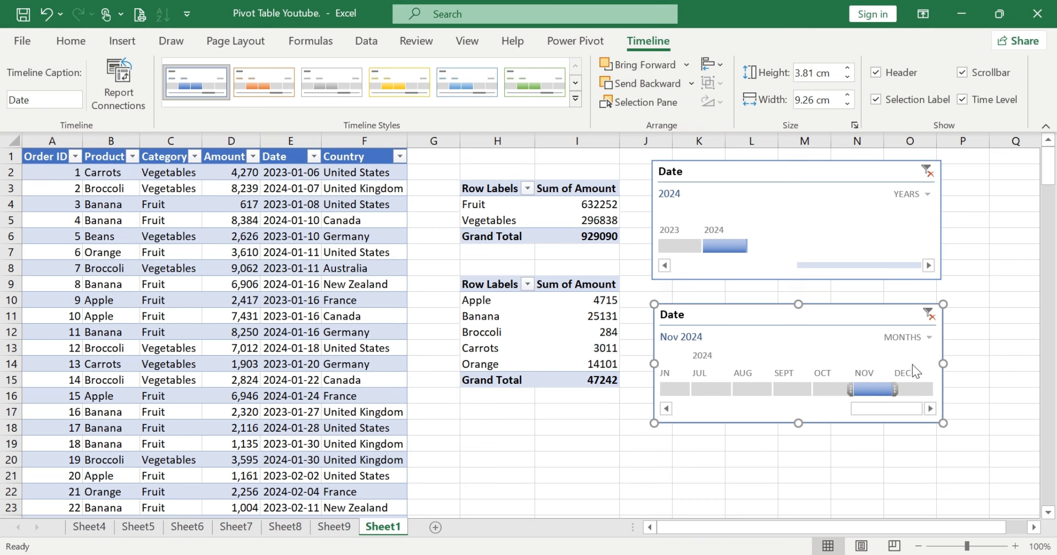
- Set the product pivot table's Date timeline to quarters and filter by Q3 2023 and by Q3 2024
{"action": "left_click", "coordinate": [929, 337]}
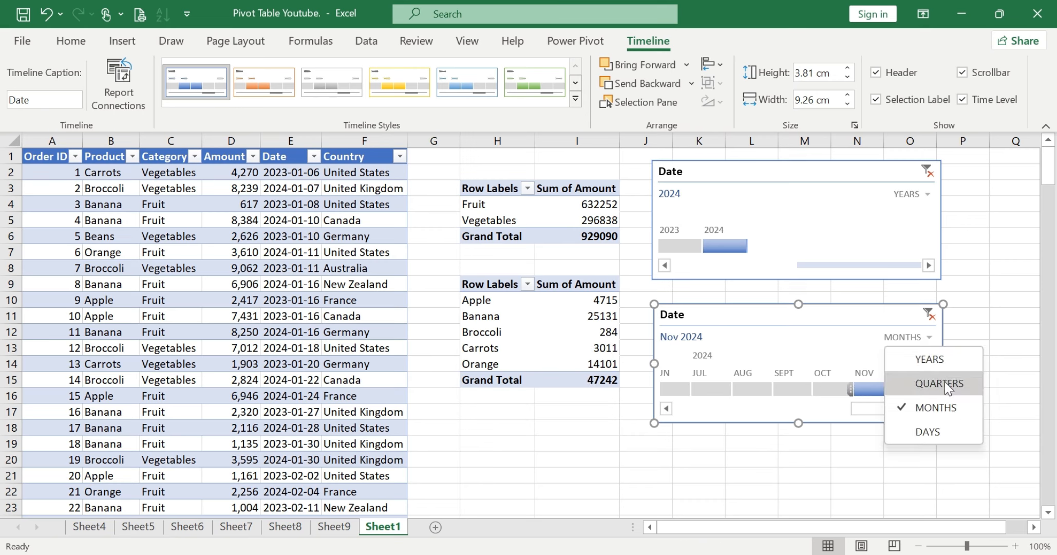
{"action": "left_click", "coordinate": [945, 382]}
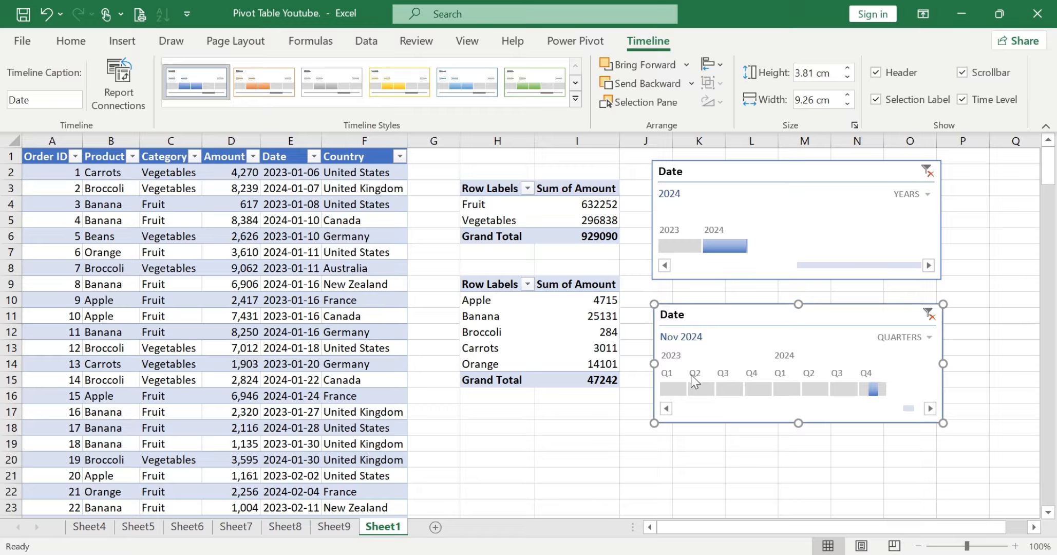
{"action": "left_click", "coordinate": [735, 390]}
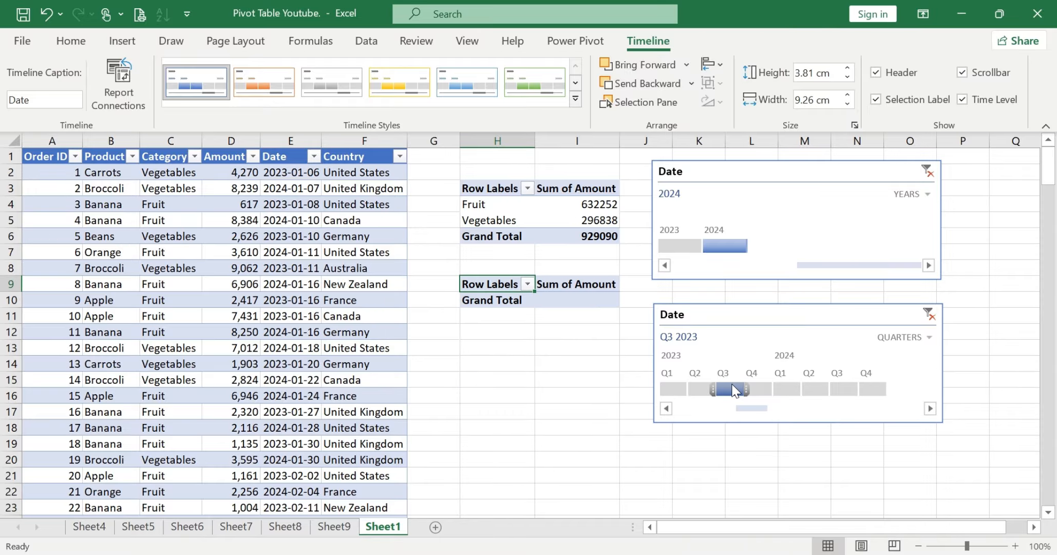
{"action": "left_click", "coordinate": [841, 389]}
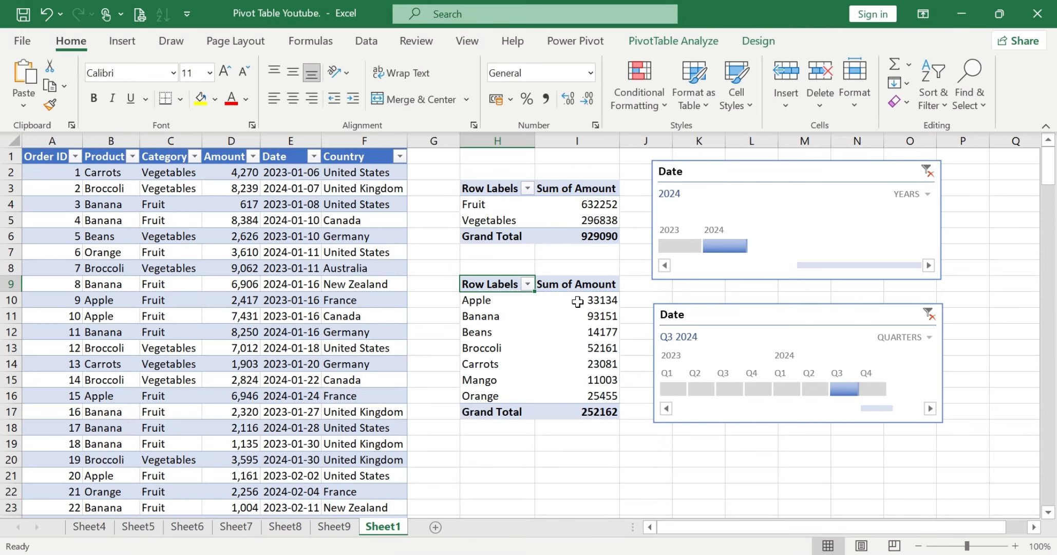
- Set the product pivot table's Date timeline to years and filter by 2023, finishing on 2024
{"action": "left_click", "coordinate": [929, 339]}
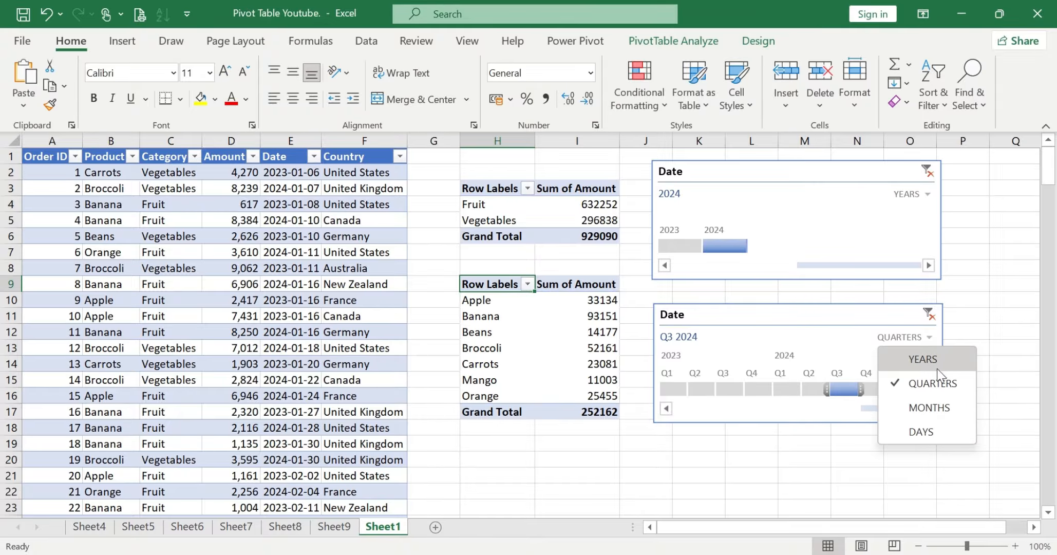
{"action": "left_click", "coordinate": [924, 359]}
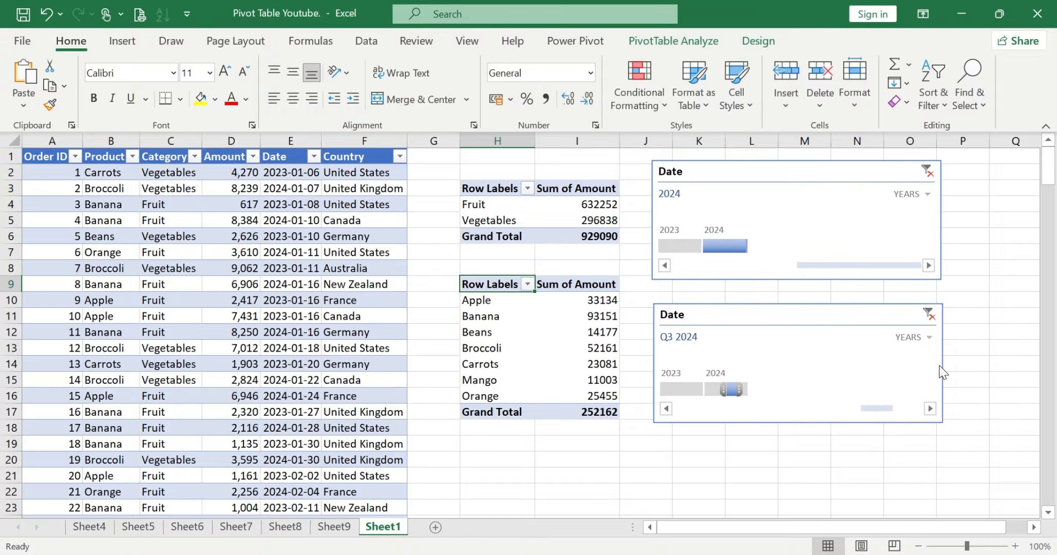
{"action": "left_click", "coordinate": [681, 389]}
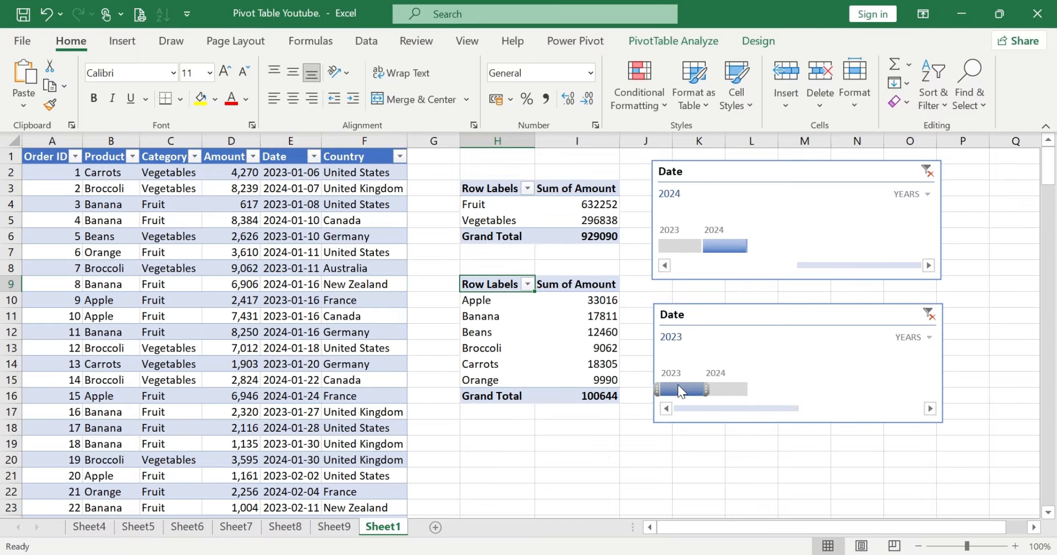
{"action": "left_click", "coordinate": [738, 390]}
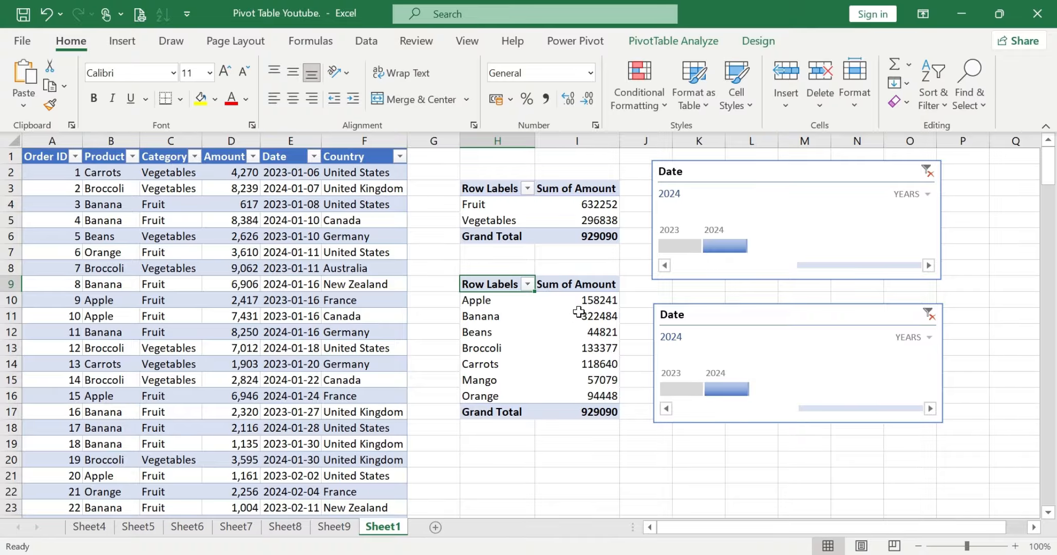
{"action": "mouse_move", "coordinate": [592, 325]}
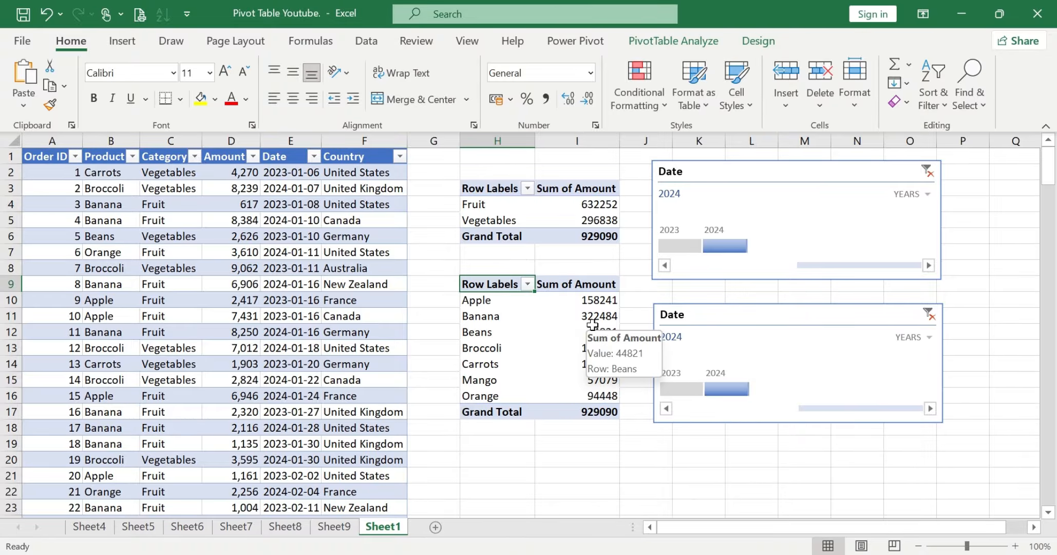